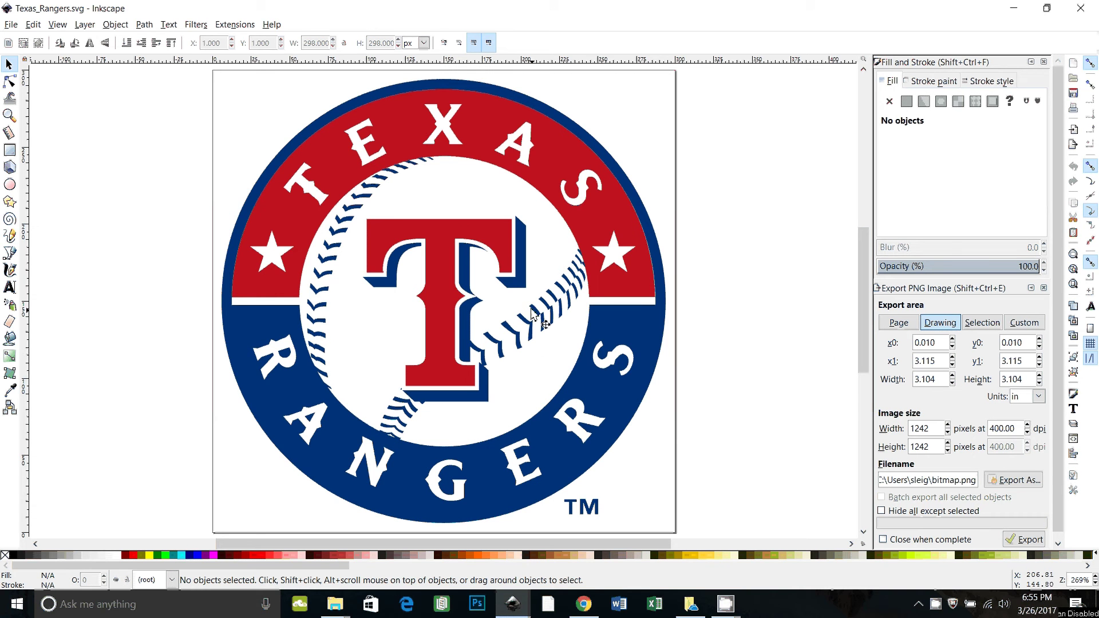
Ungroup the top-level logo group through the Object menu, then inspect the inner baseball group.
left_click(466, 313)
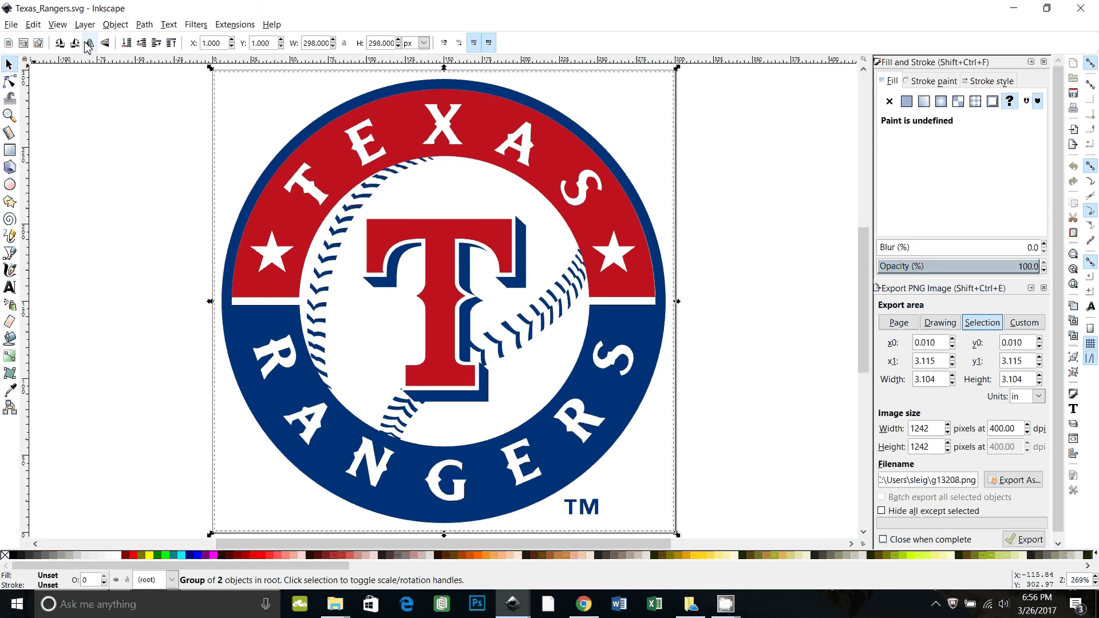
left_click(116, 25)
left_click(170, 132)
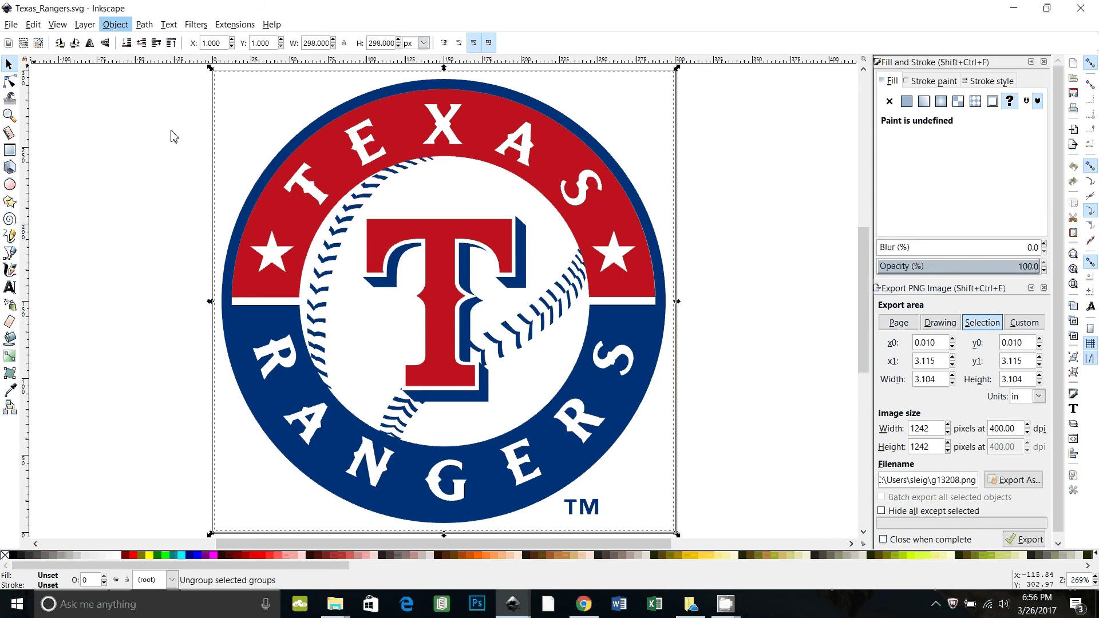
left_click(197, 262)
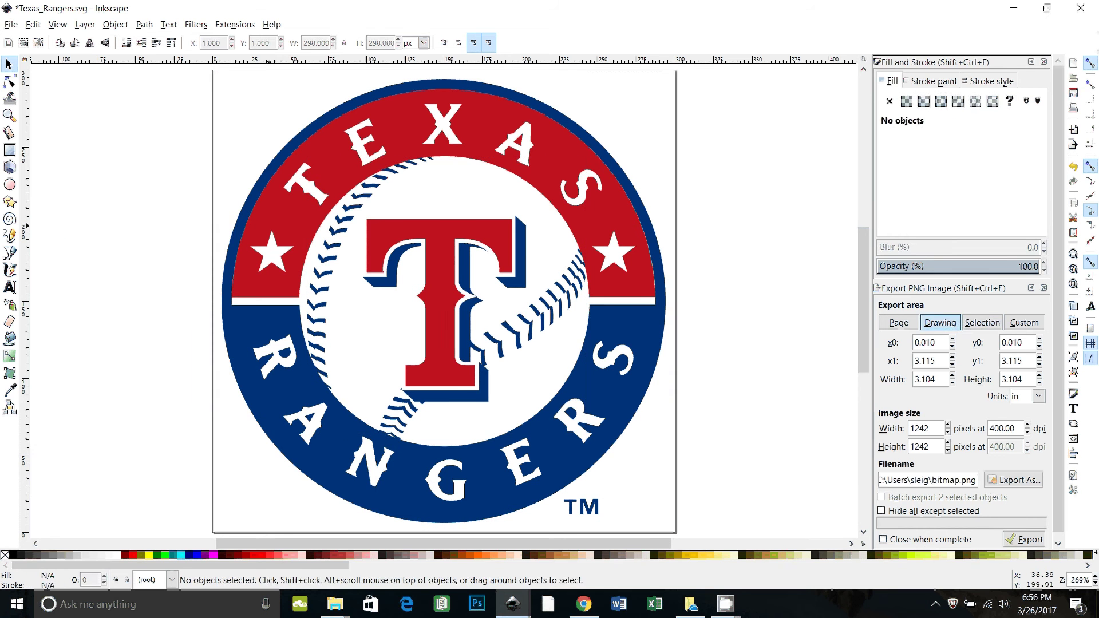
left_click(277, 531)
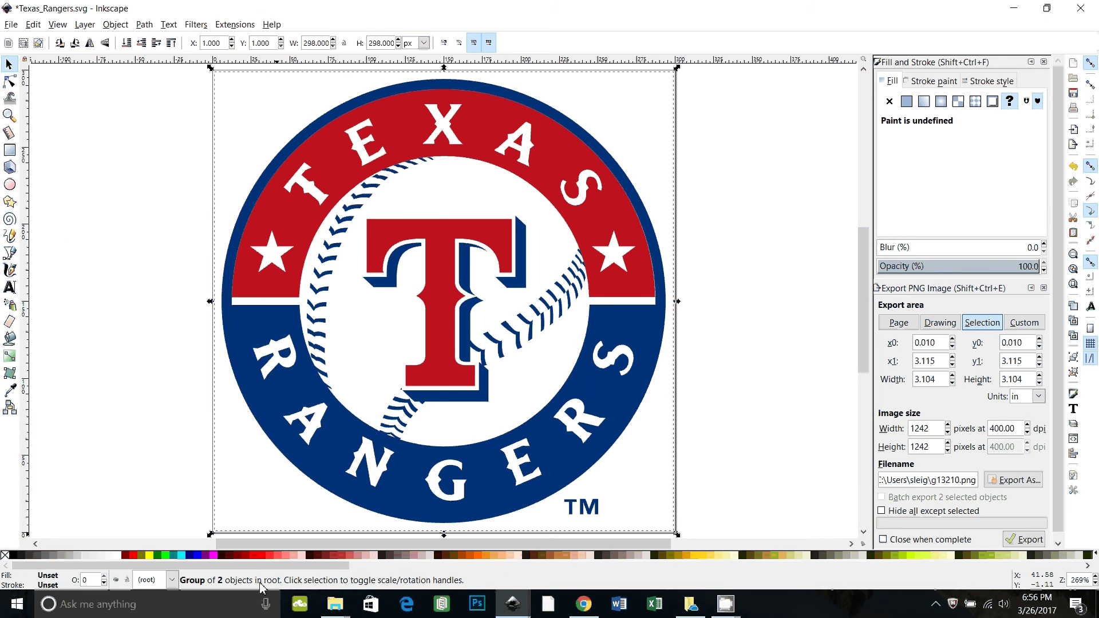
left_click(360, 378)
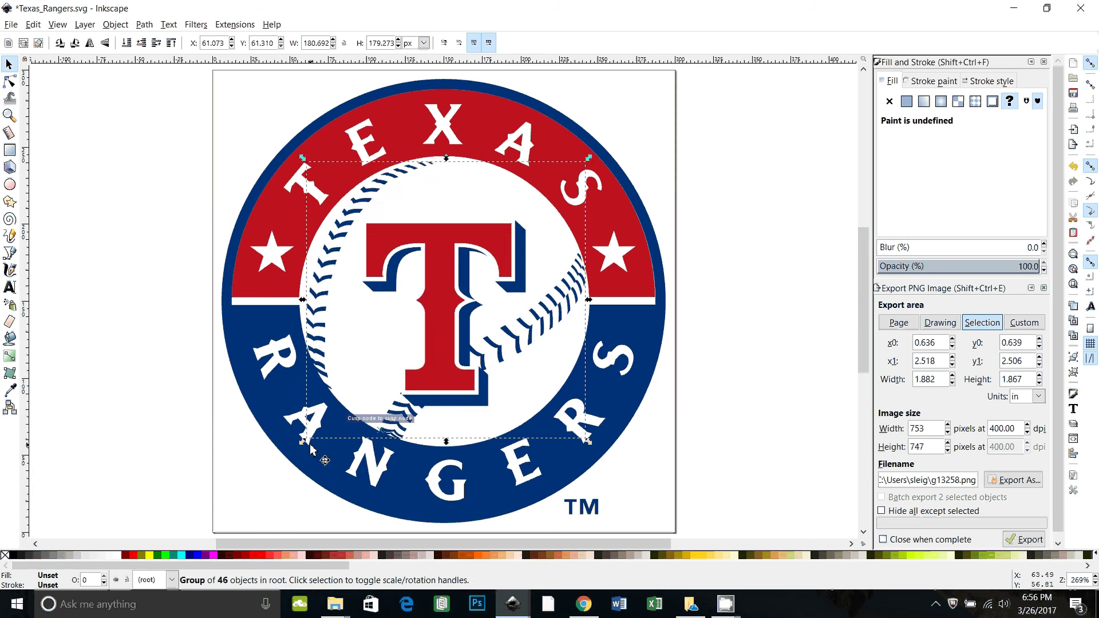
left_click_drag(310, 445, 297, 435)
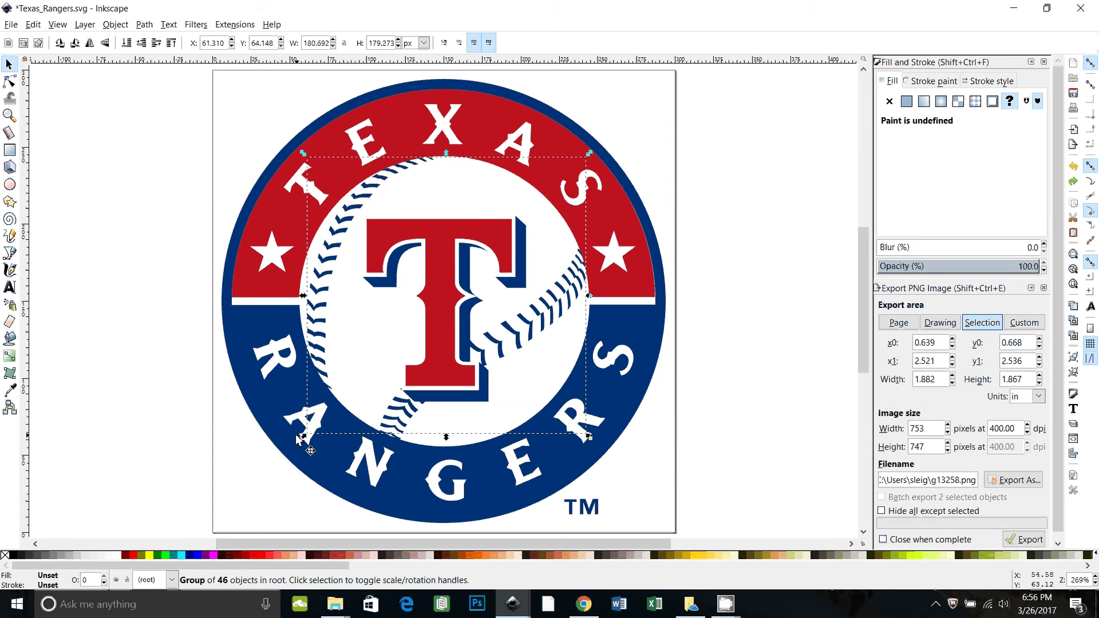
key("Escape")
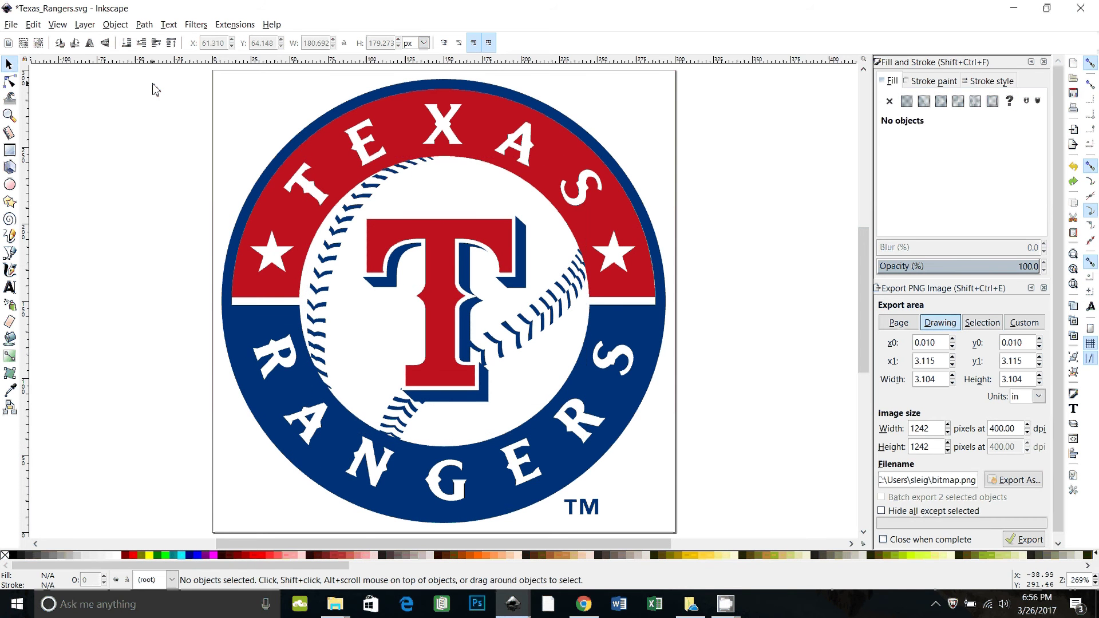
Select all objects and ungroup repeatedly until the logo is 65 separate objects.
key("ctrl+a")
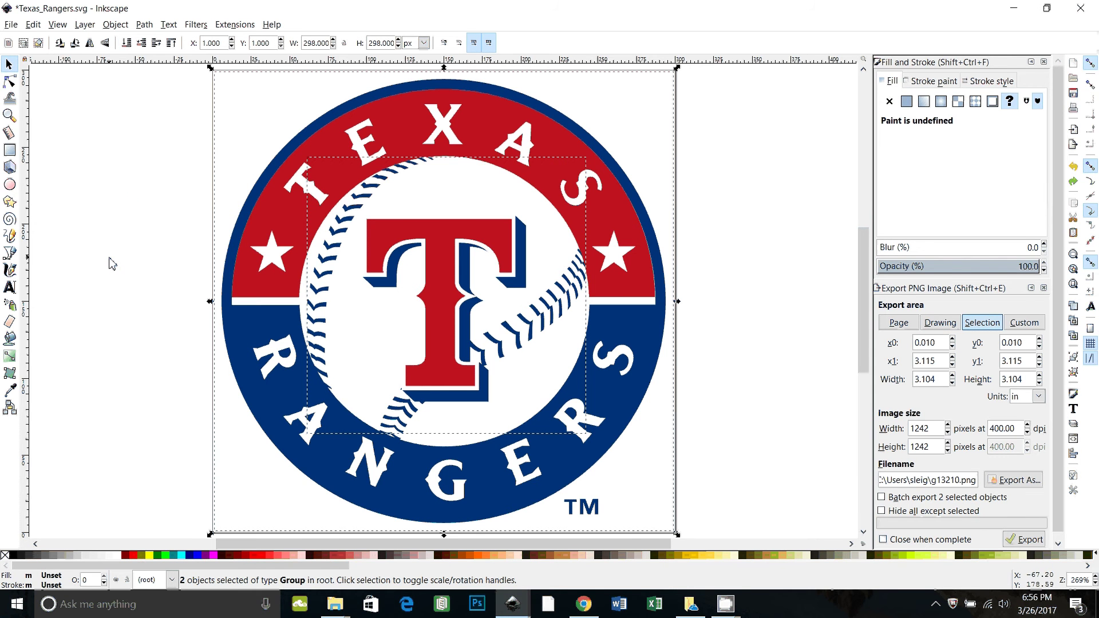
key("ctrl")
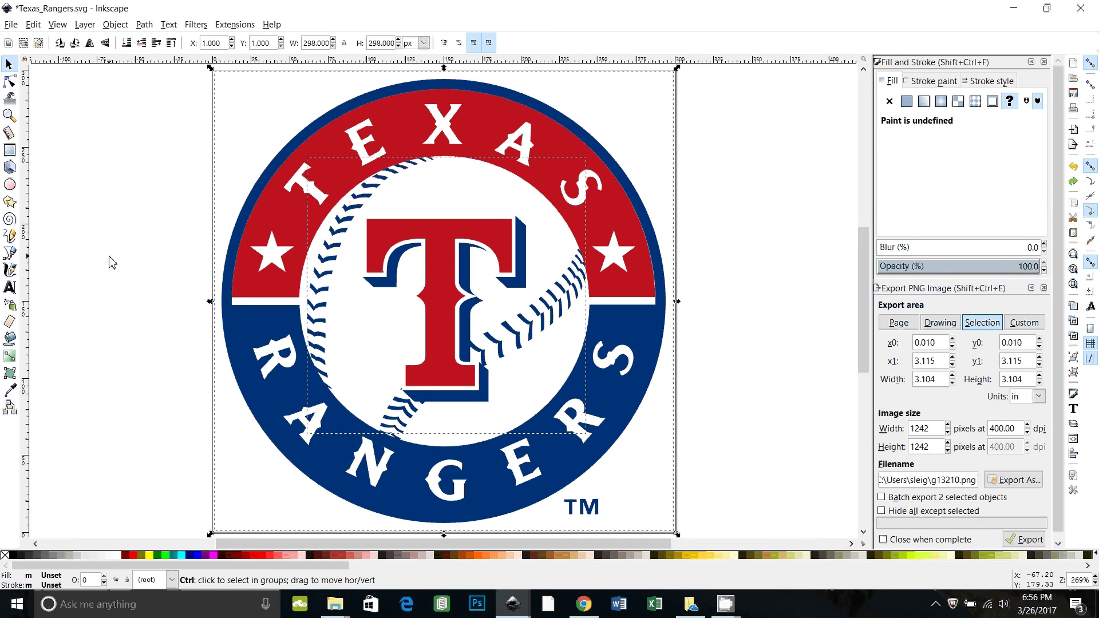
key("ctrl+shift+g")
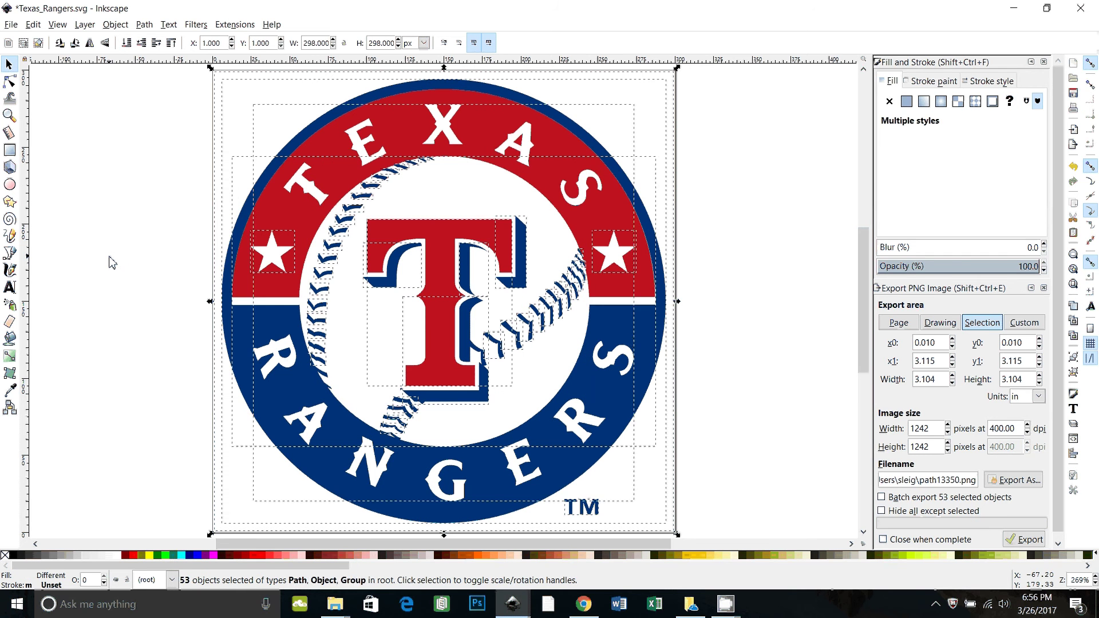
key("ctrl+shift+g")
key("ctrl+shift+g")
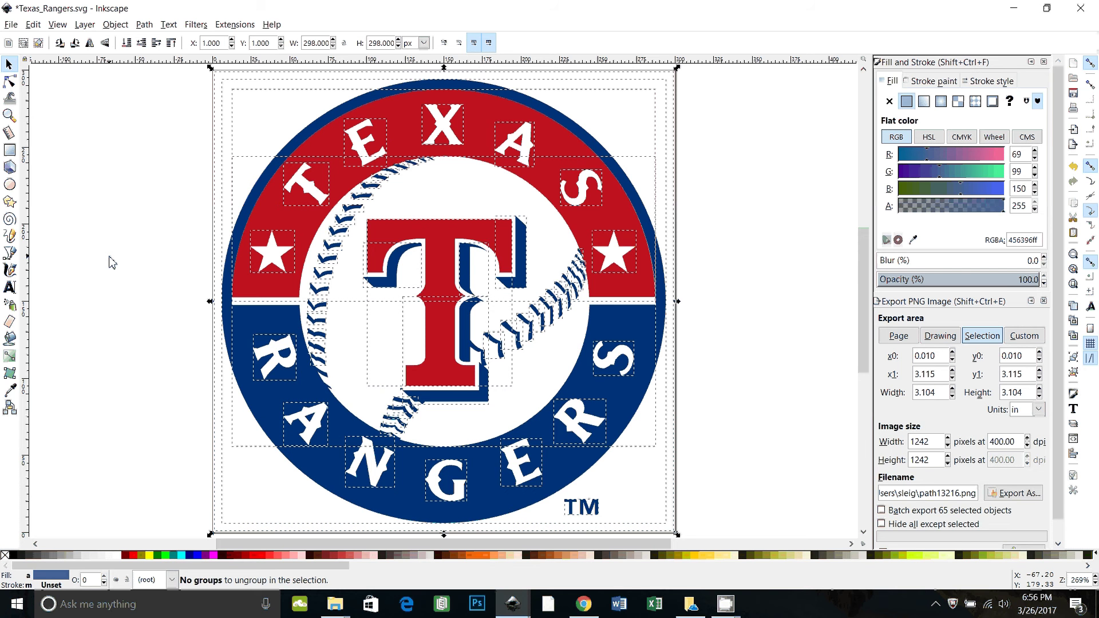
left_click(696, 506)
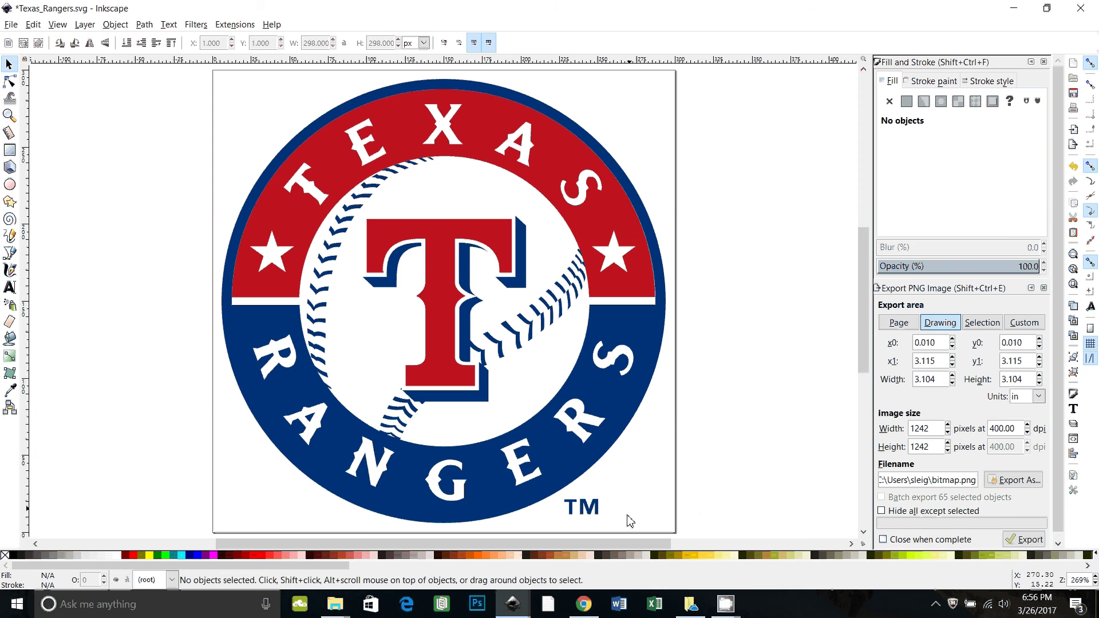
Pick the 26-node TM mark at the logo's bottom right, then release it with Escape.
left_click(584, 507)
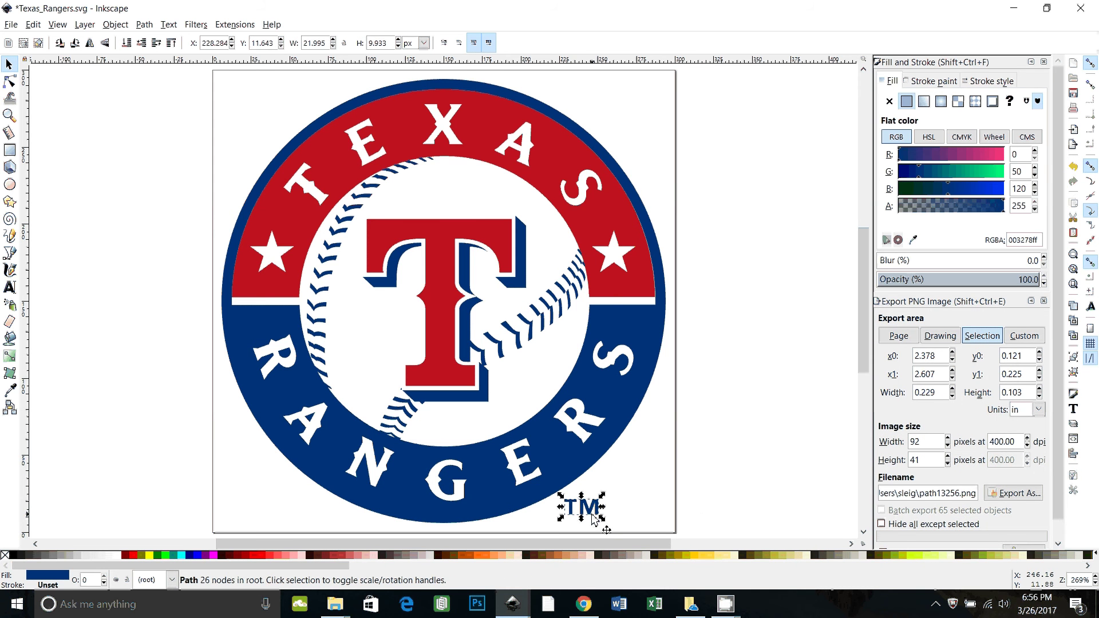
key("Escape")
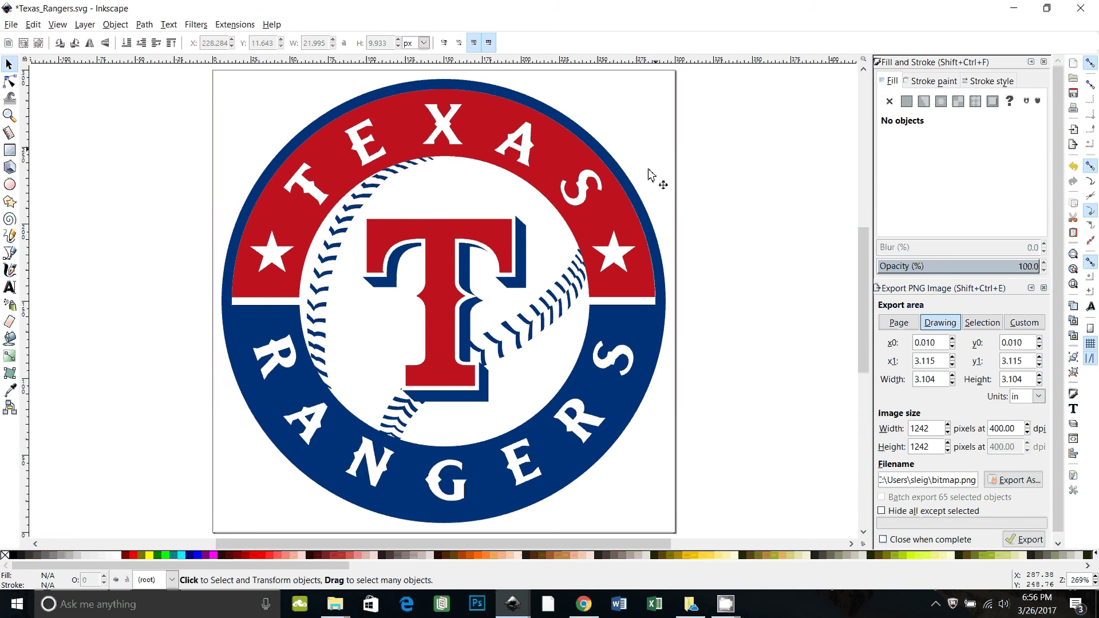
key("minus")
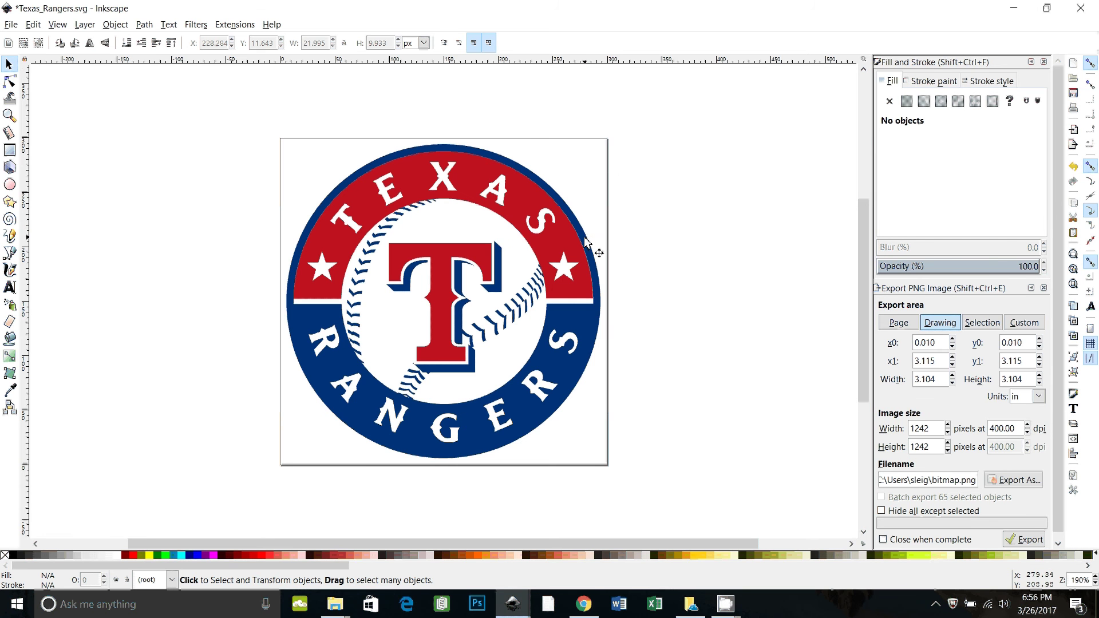
left_click_drag(590, 249, 777, 195)
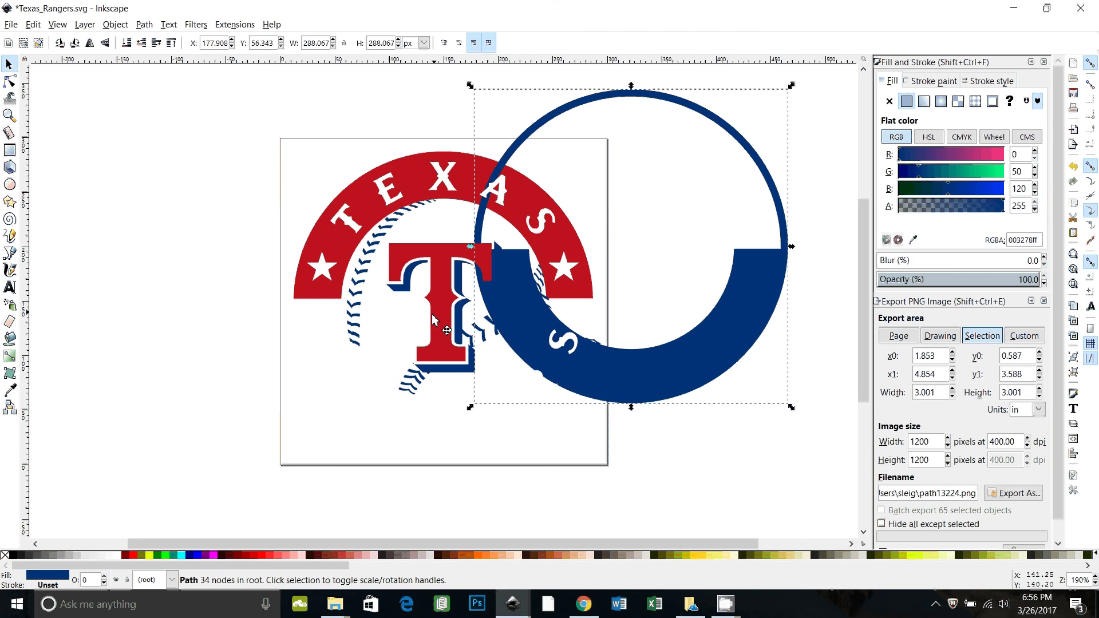
left_click_drag(434, 320, 241, 298)
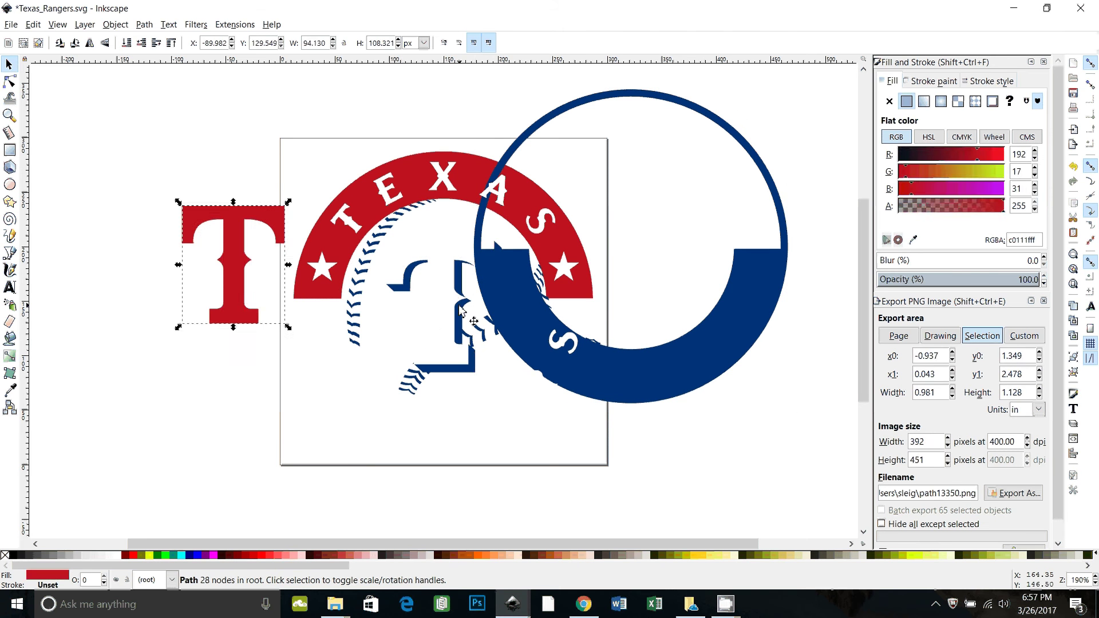
left_click_drag(463, 313, 270, 287)
left_click_drag(361, 332, 378, 242)
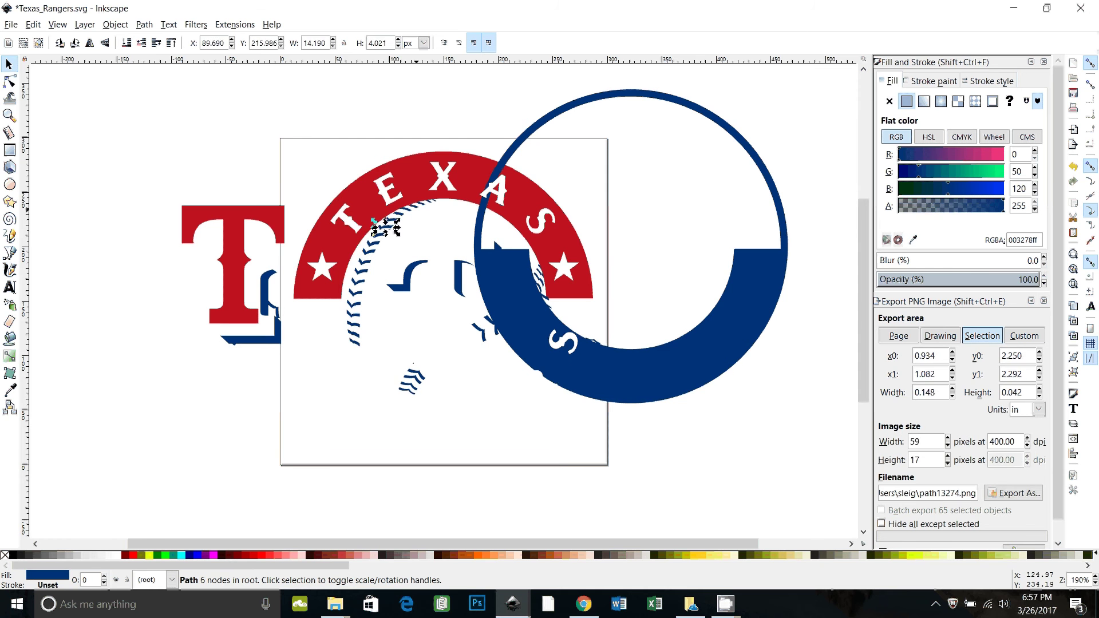
left_click_drag(376, 252, 368, 272)
left_click(415, 382)
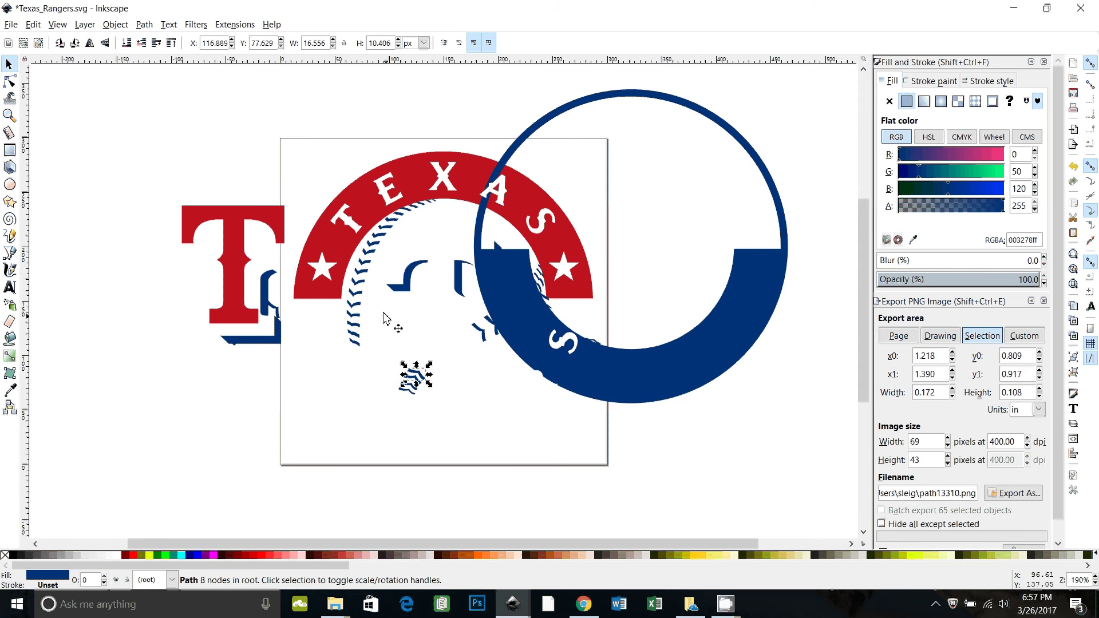
left_click(381, 368)
mouse_move(338, 234)
left_mouse_down()
mouse_move(177, 94)
mouse_move(184, 108)
left_mouse_up()
left_click_drag(400, 205, 193, 148)
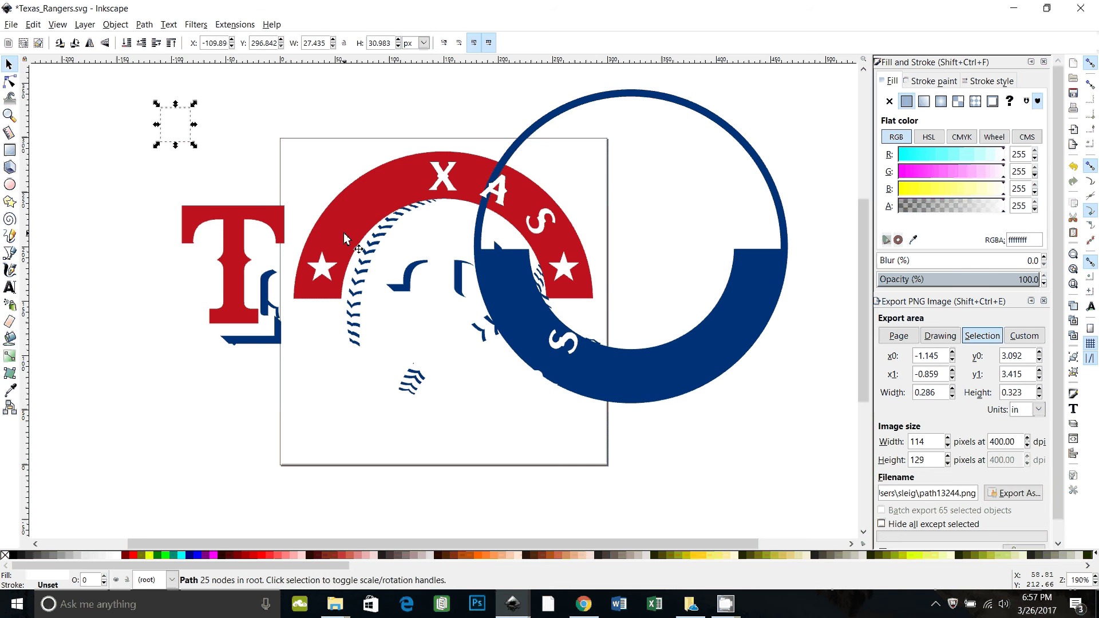
left_click(377, 213)
left_click_drag(376, 213, 211, 172)
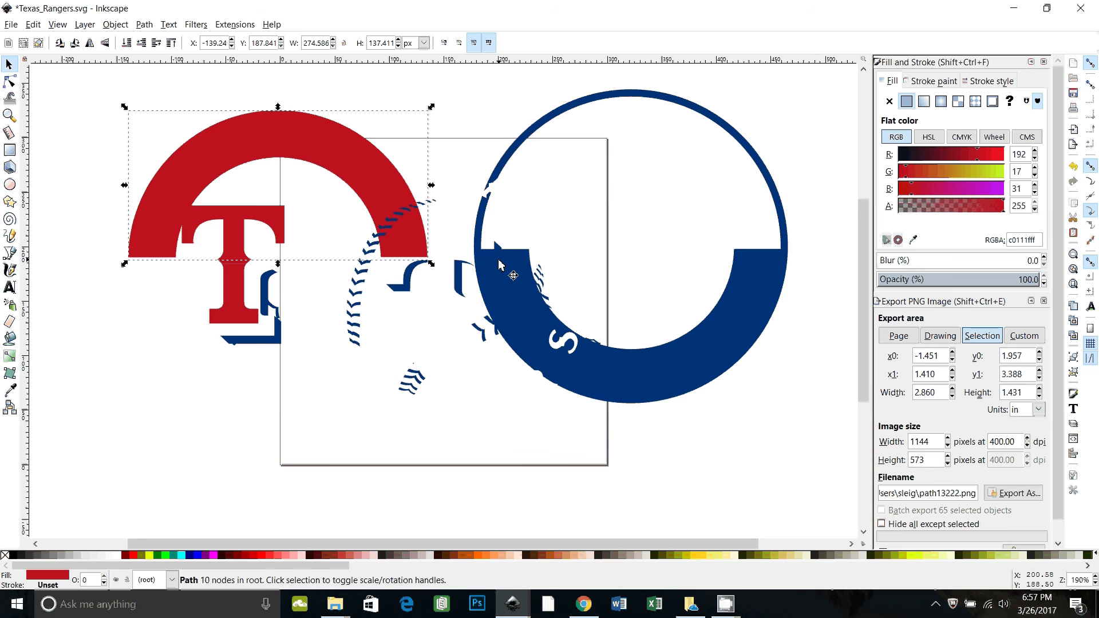
key("ctrl")
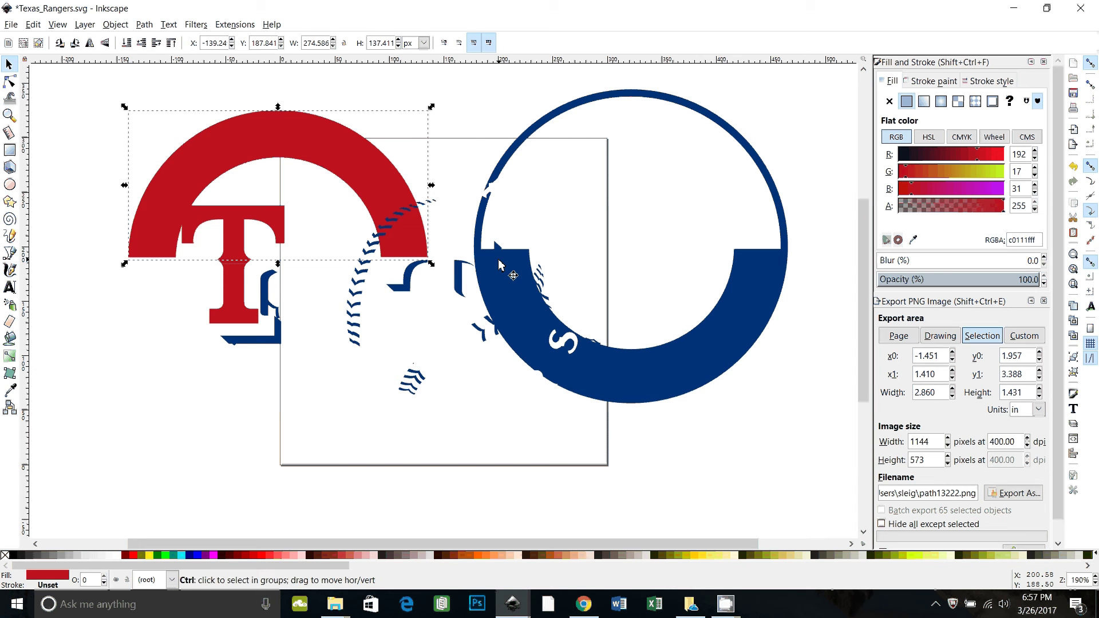
key("ctrl+z")
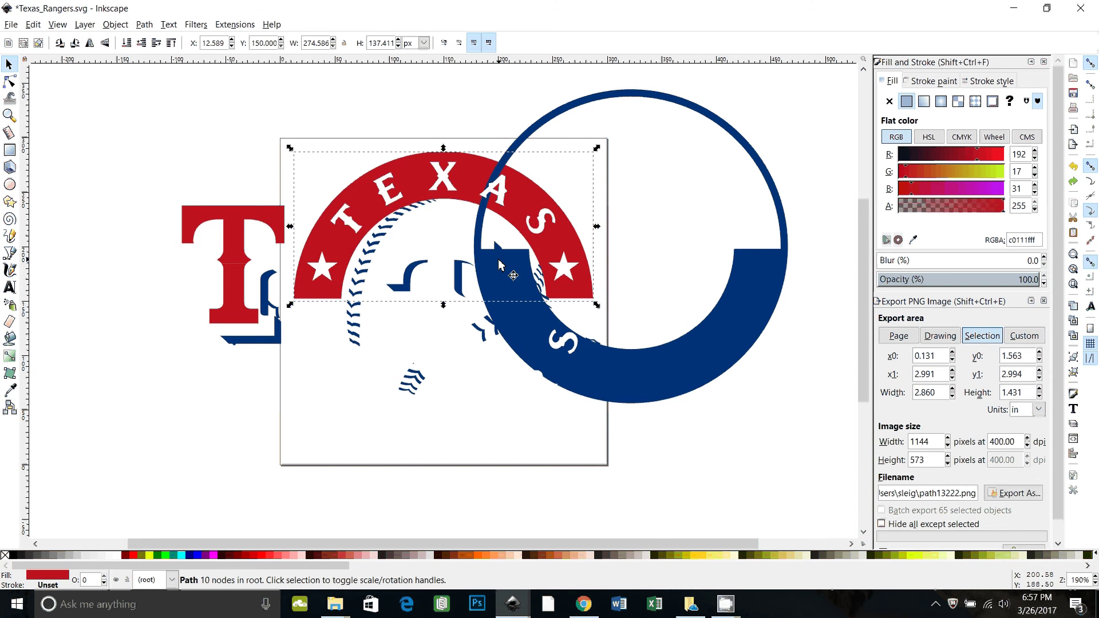
key("ctrl+z")
key("ctrl+z")
key("ctrl+z")
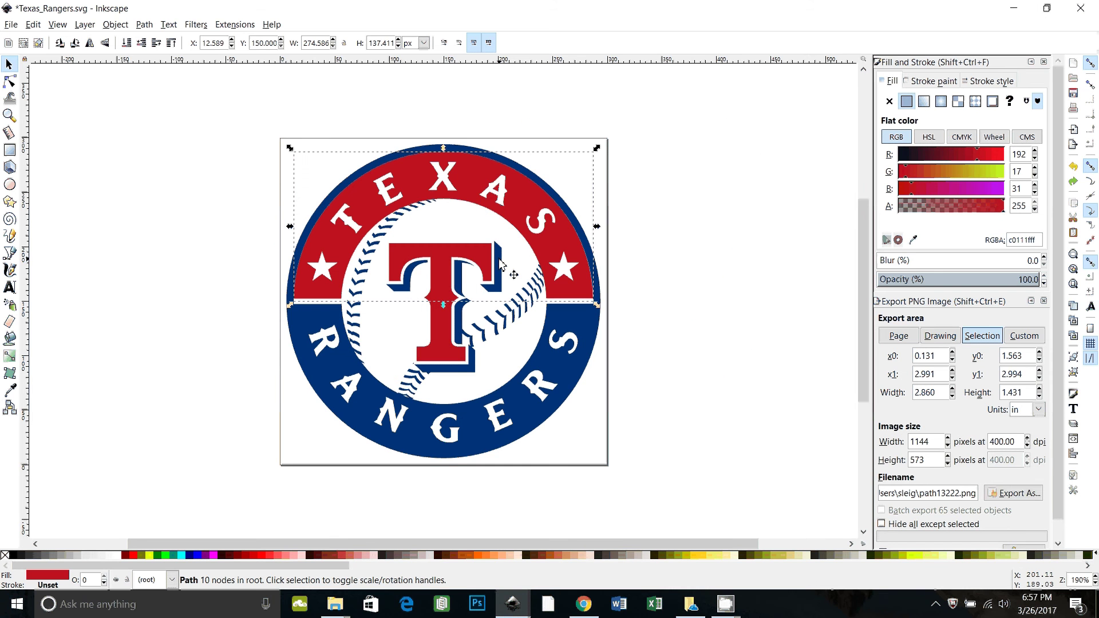
Select every red-filled shape using Select Same Fill Color and union them into one path.
left_click(181, 247)
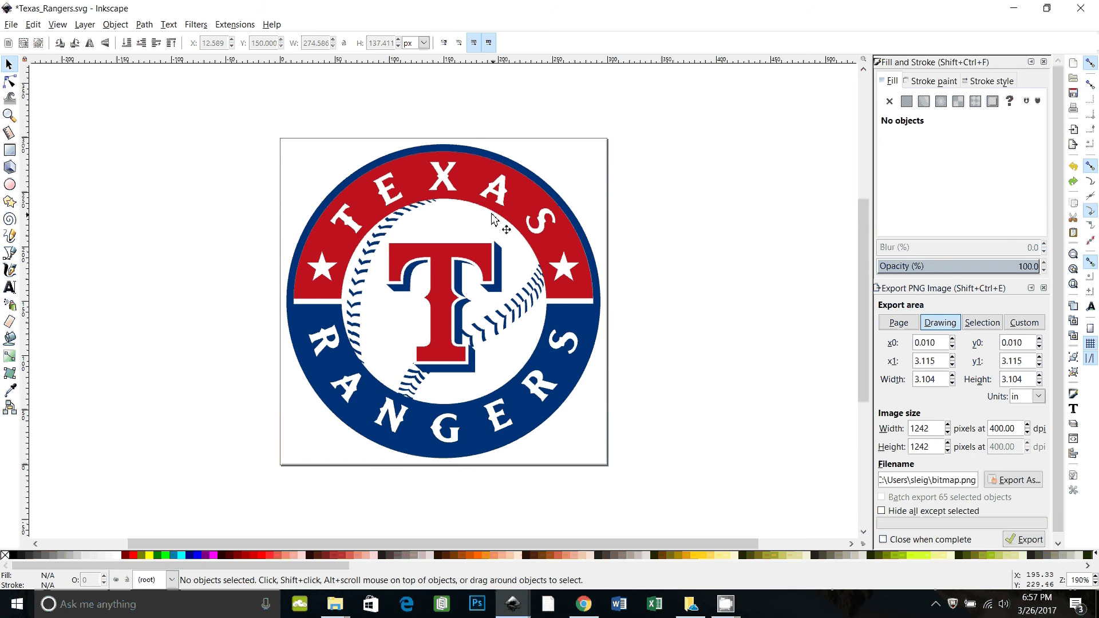
left_click(486, 193)
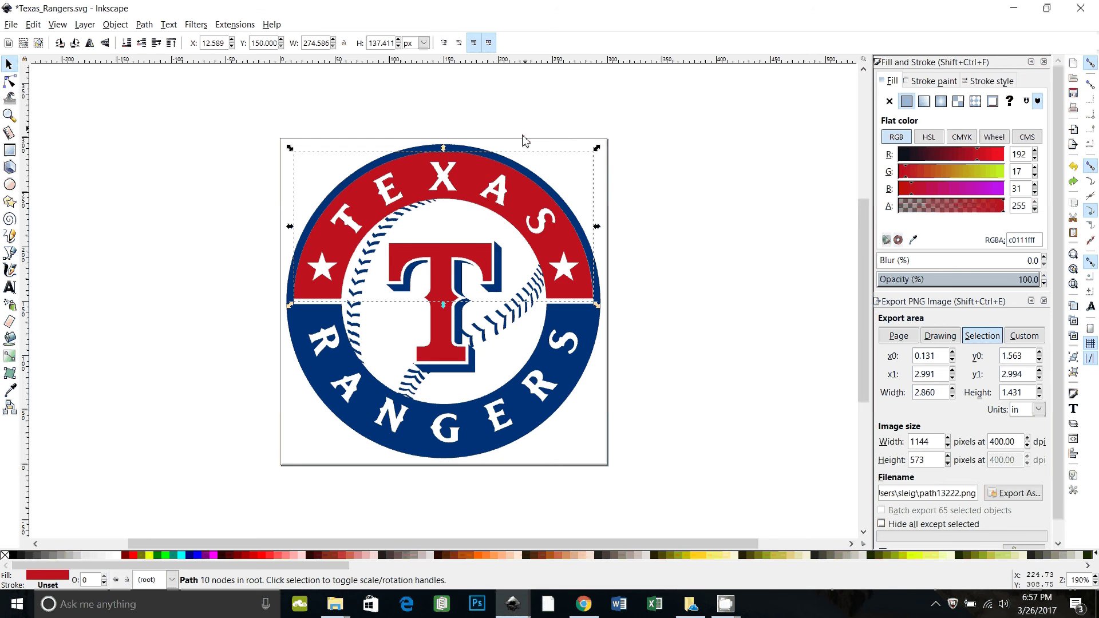
right_click(481, 171)
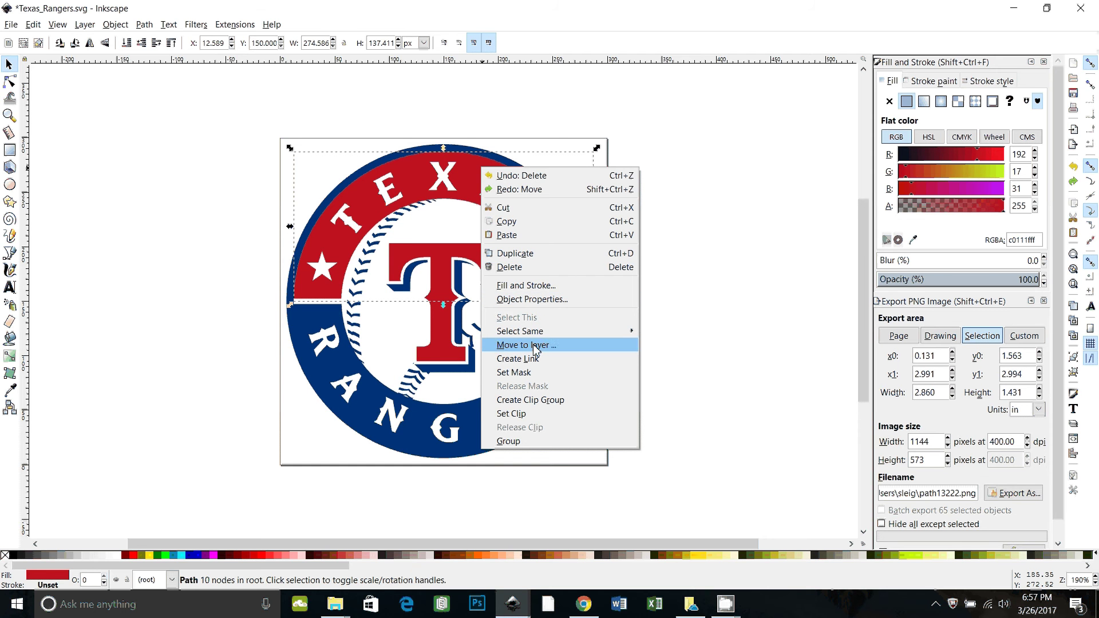
mouse_move(520, 330)
left_click(671, 345)
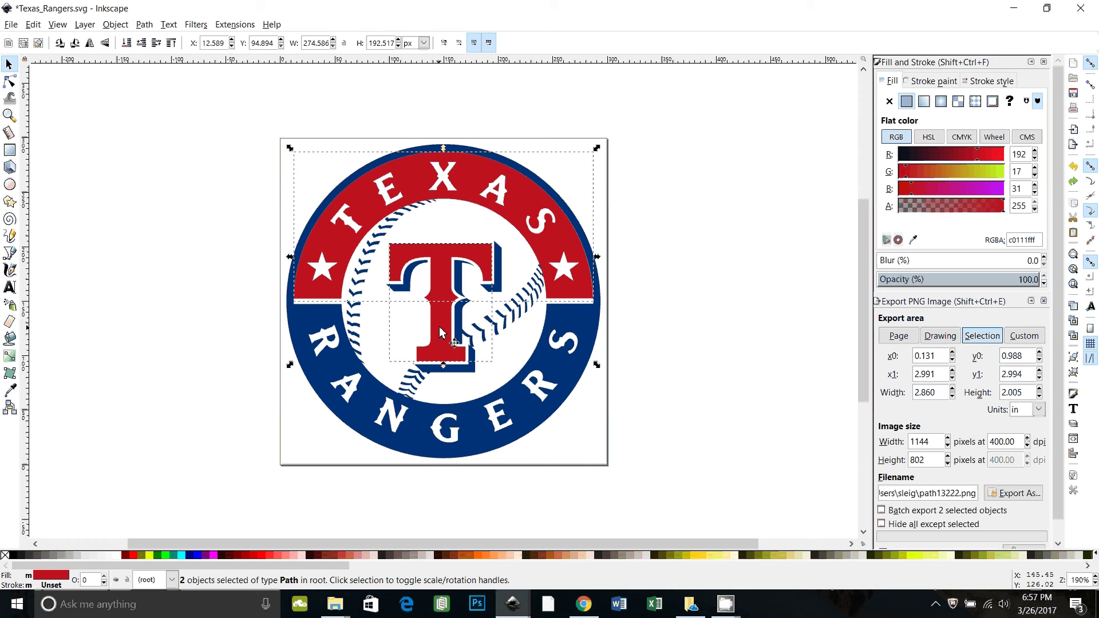
left_click(143, 25)
left_click(163, 100)
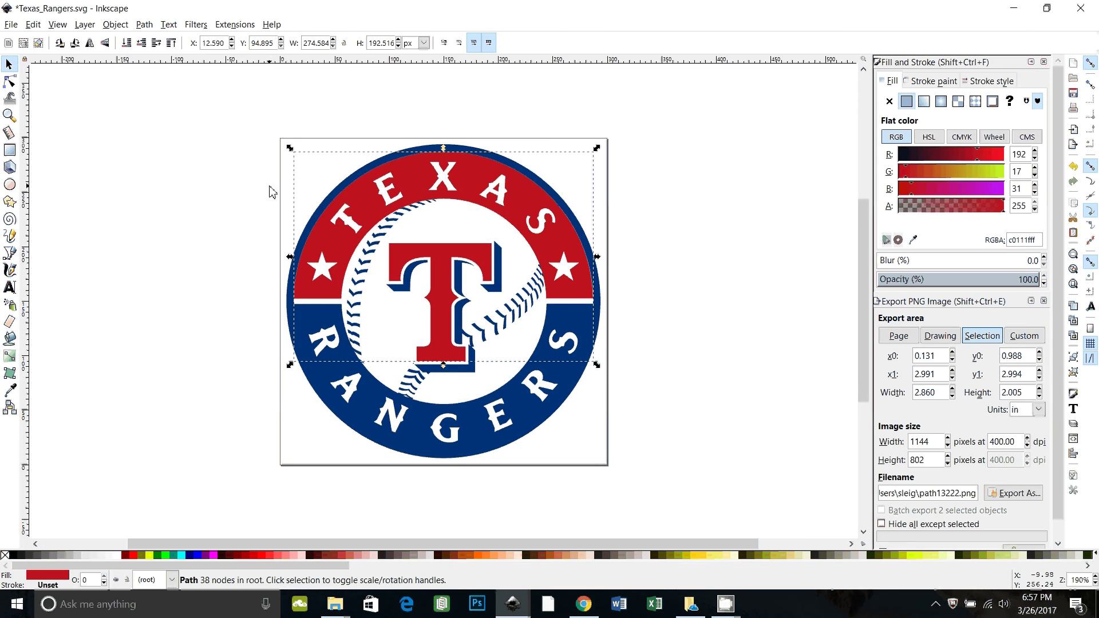
Drag the merged red arch-and-T path aside to check it, then restore its position.
left_click(744, 253)
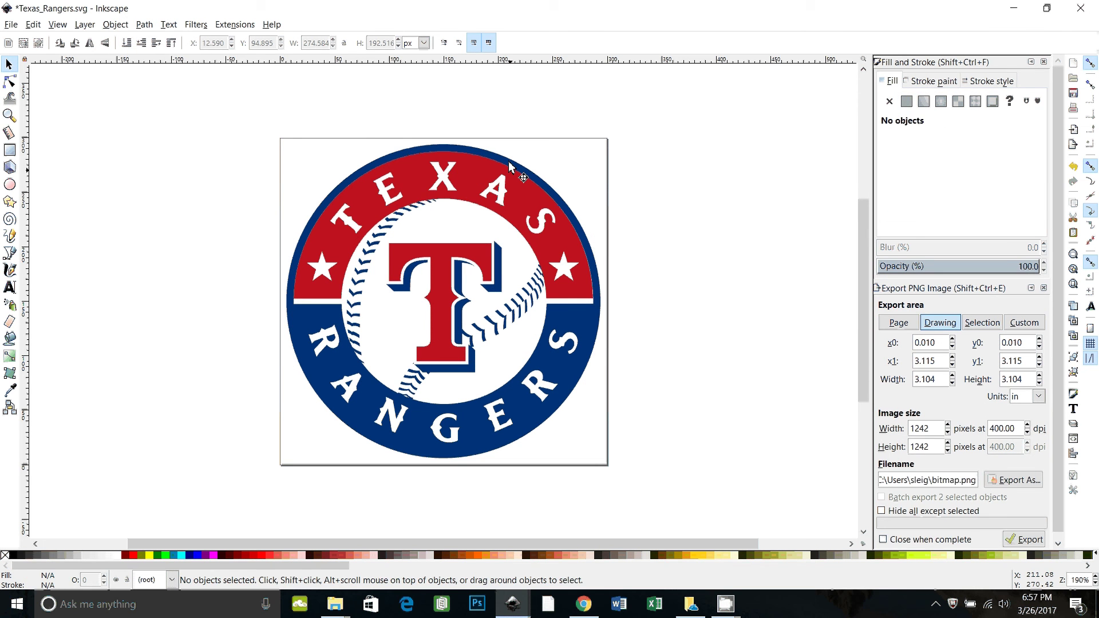
left_click(472, 178)
mouse_move(473, 177)
left_mouse_down()
mouse_move(712, 201)
mouse_move(790, 172)
mouse_move(807, 216)
mouse_move(557, 115)
mouse_move(503, 177)
left_mouse_up()
key("Escape")
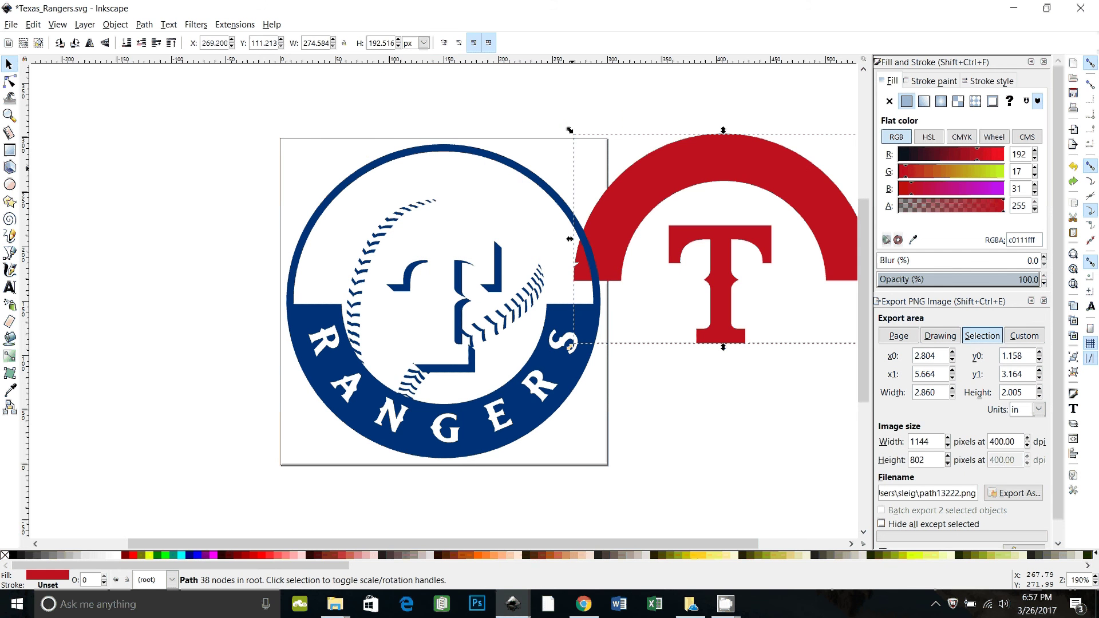
left_click_drag(720, 301, 612, 301)
key("ctrl+z")
key("ctrl+z")
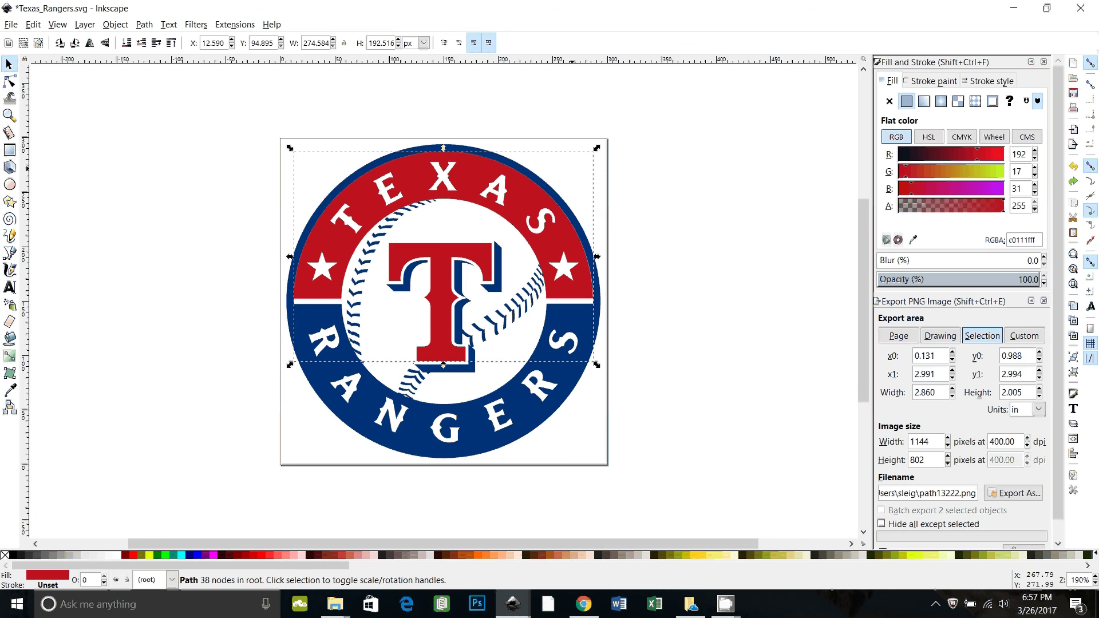
Select all navy blue pieces by matching fill colour and union them into one path.
left_click(752, 316)
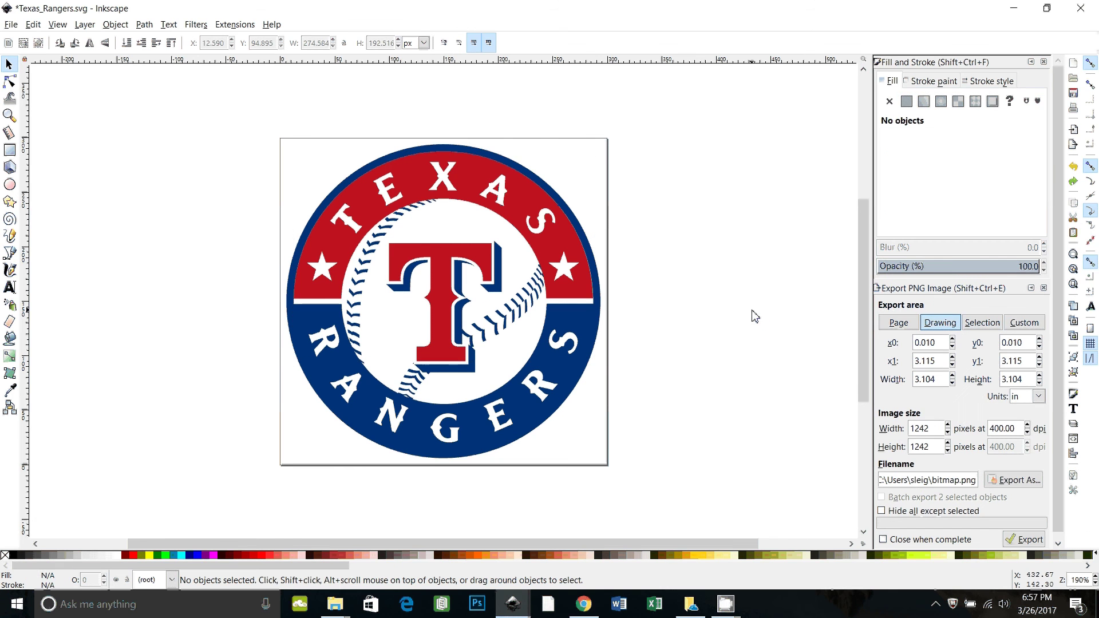
left_click(599, 330)
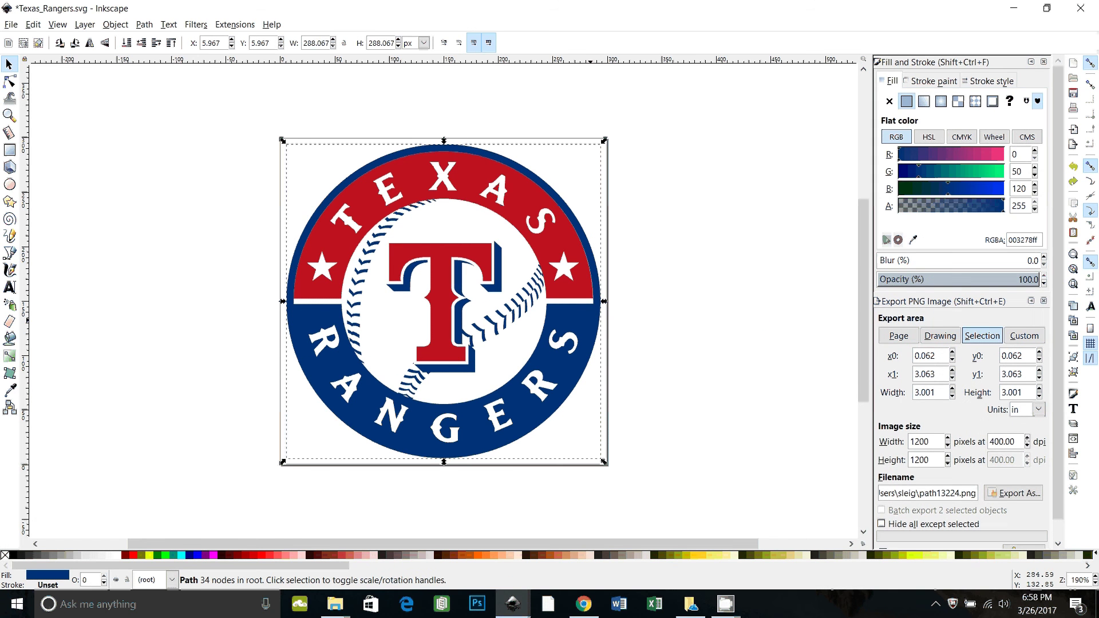
right_click(590, 319)
mouse_move(627, 484)
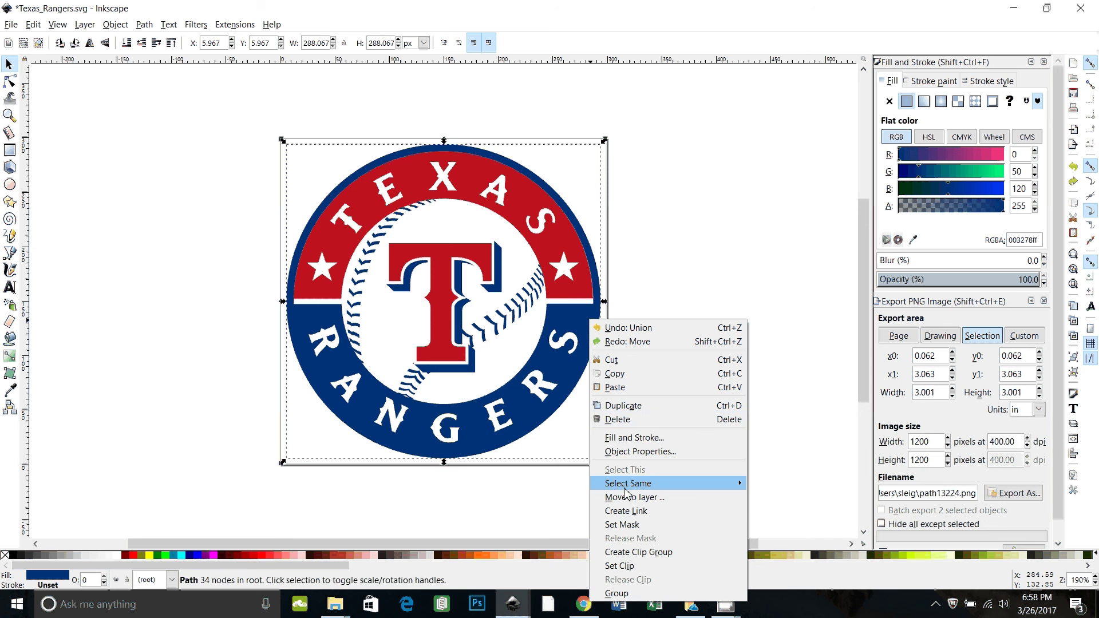
left_click(783, 497)
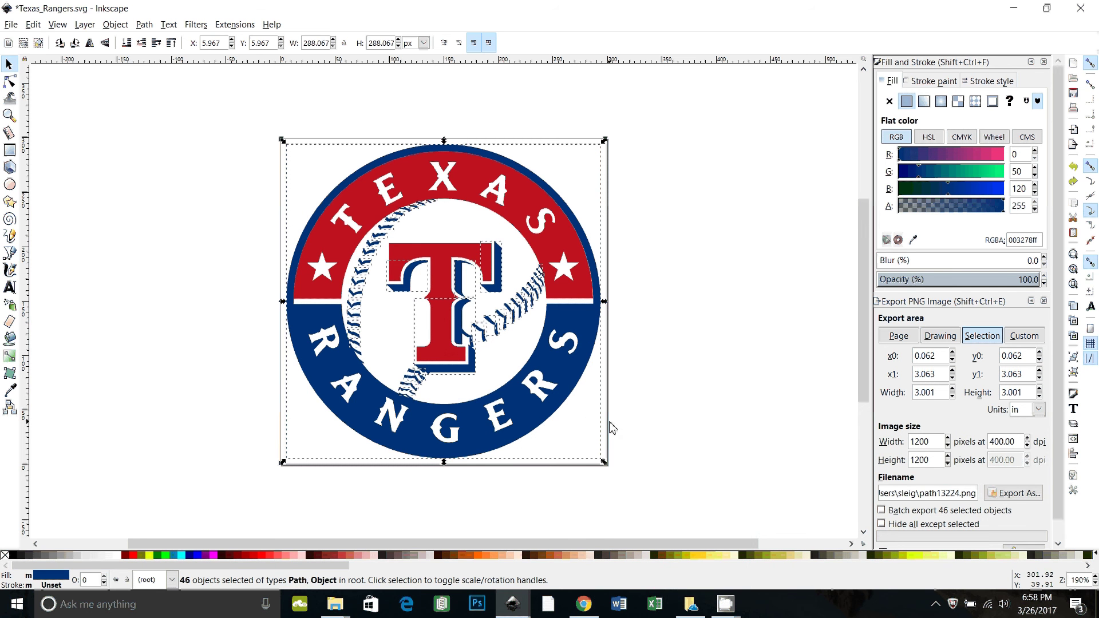
left_click(148, 26)
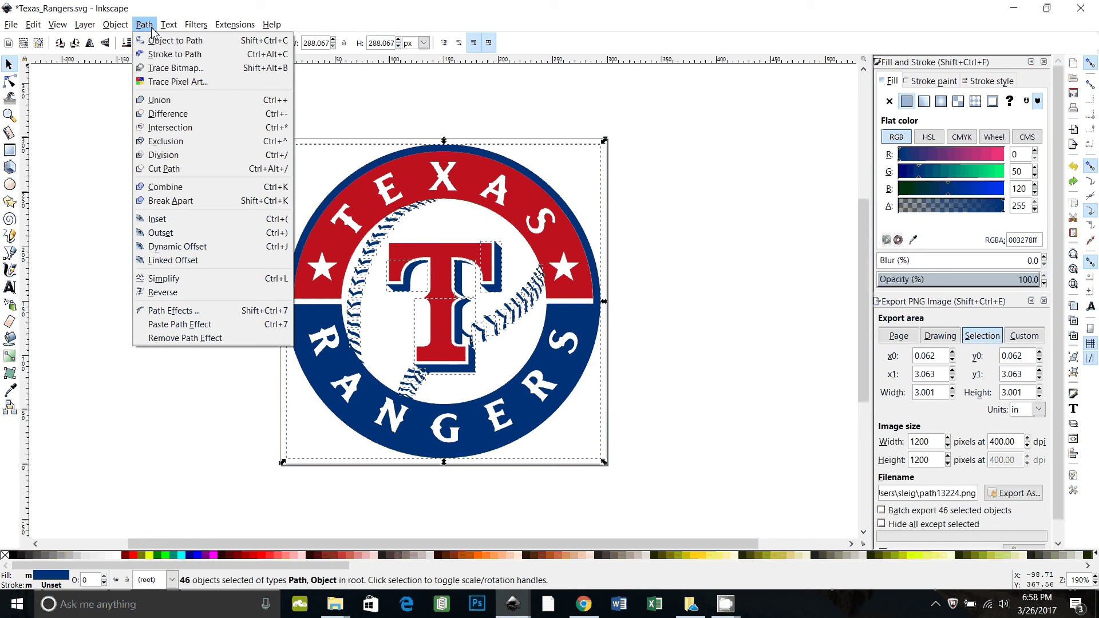
left_click(160, 99)
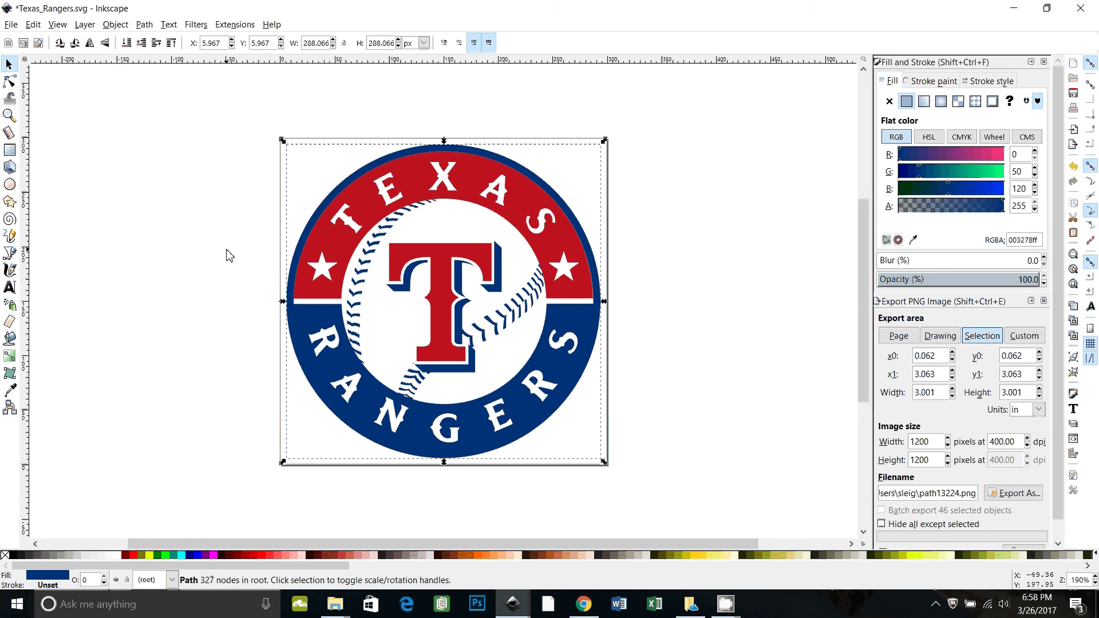
Drag the combined blue path aside to check it, then return it to its place.
left_click_drag(577, 337, 833, 334)
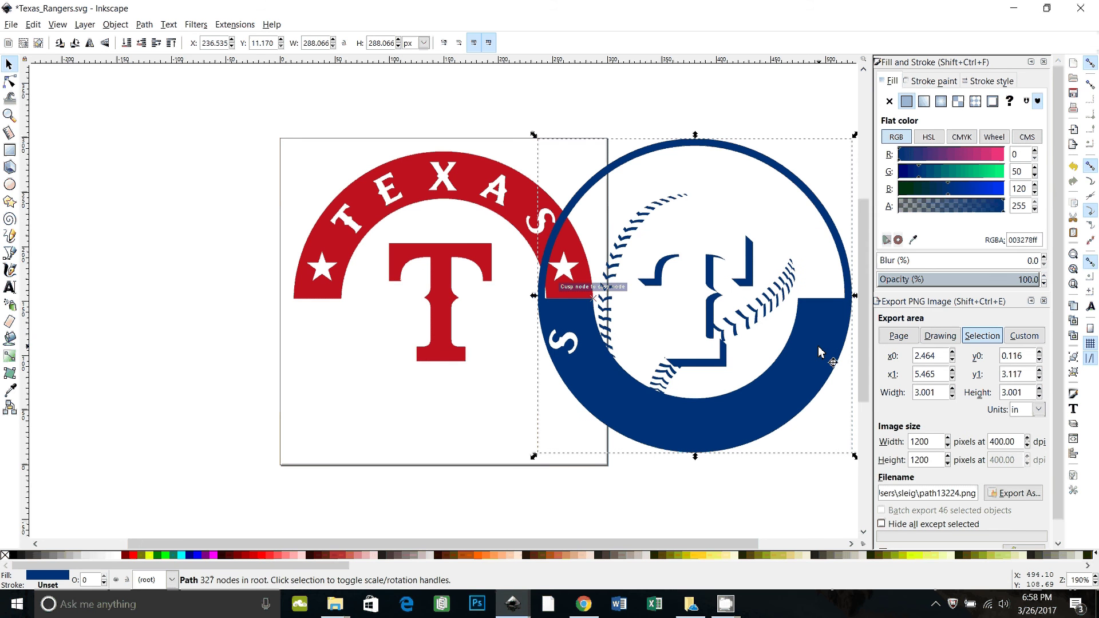
left_click_drag(818, 352, 792, 347)
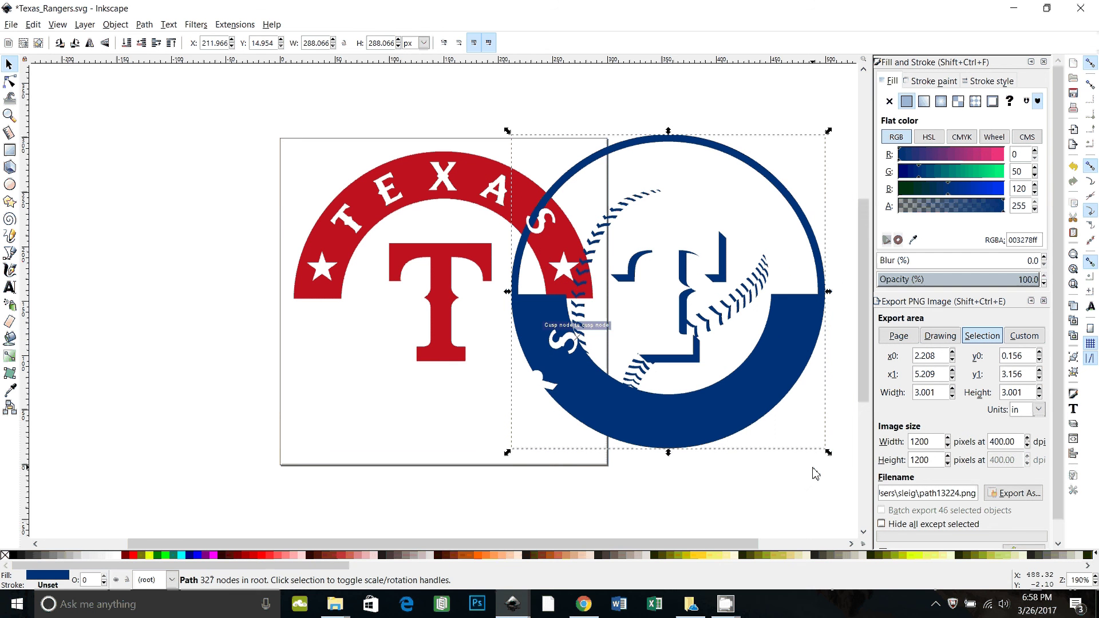
key("ctrl")
key("ctrl+alt+KP_5")
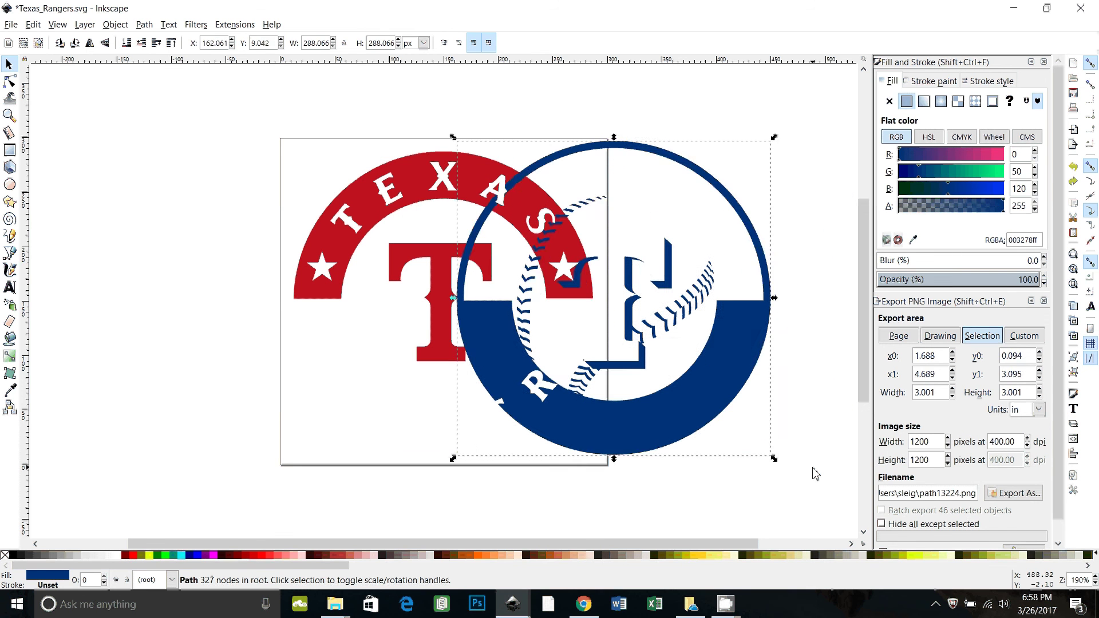
left_click(755, 419)
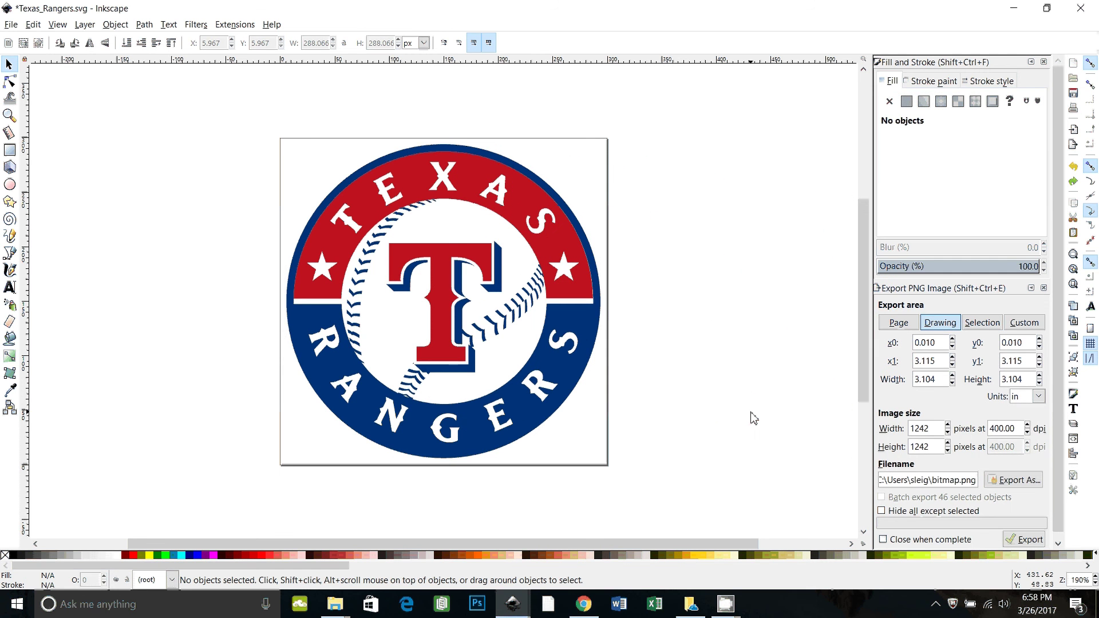
Test-drag the white background square, undo the move, and close the Fill and Stroke panel.
left_click(333, 182)
left_click_drag(356, 177, 213, 216)
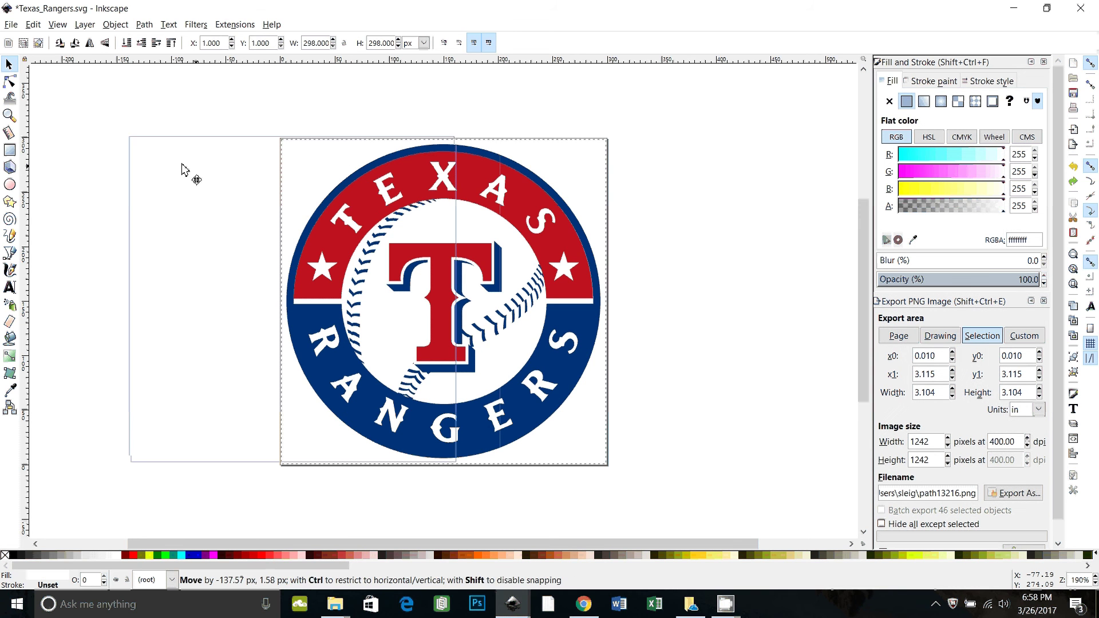
key("ctrl+z")
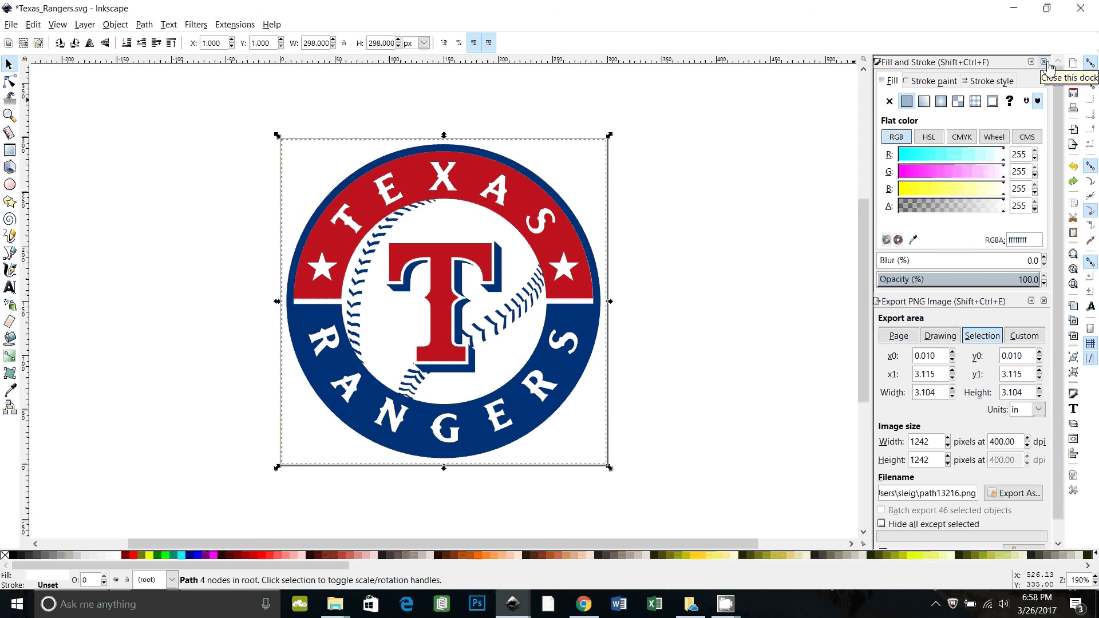
left_click(1045, 63)
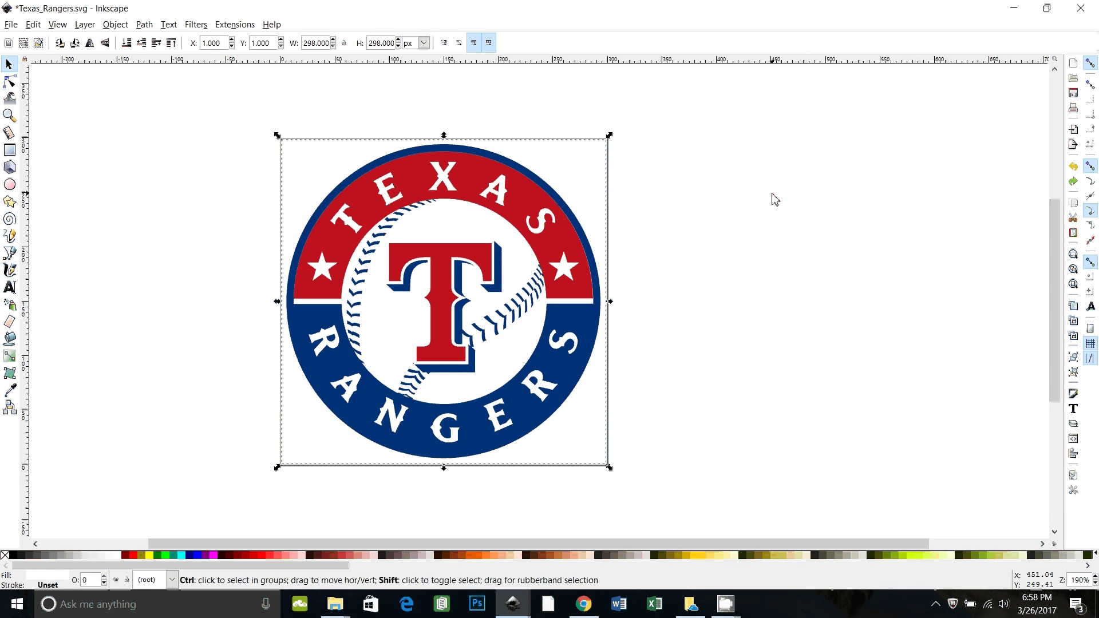
key("ctrl+shift+f")
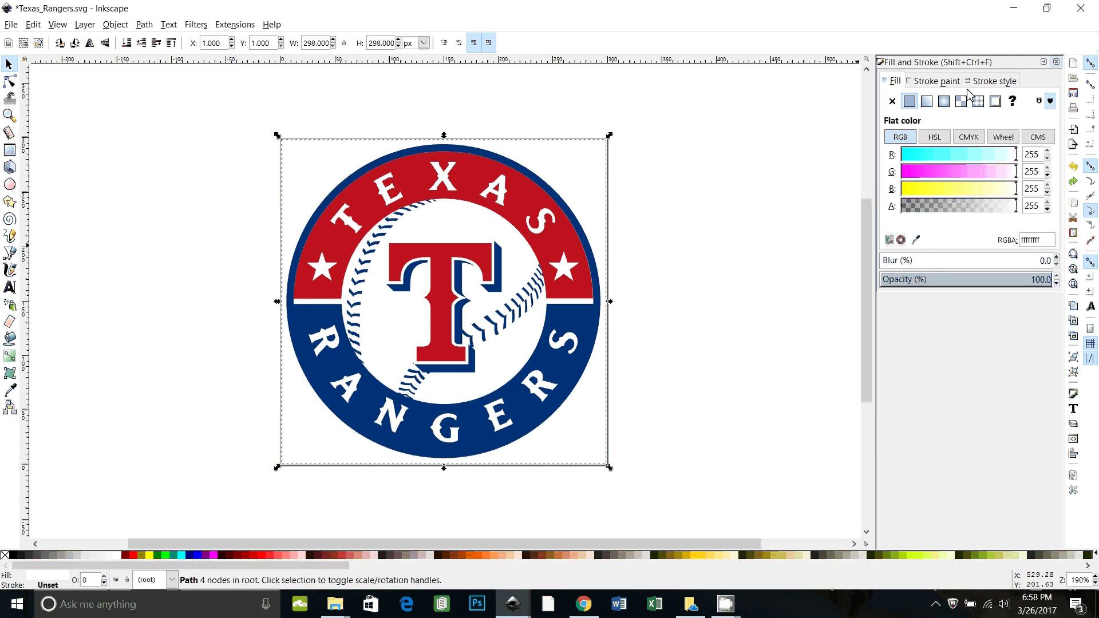
left_click(938, 81)
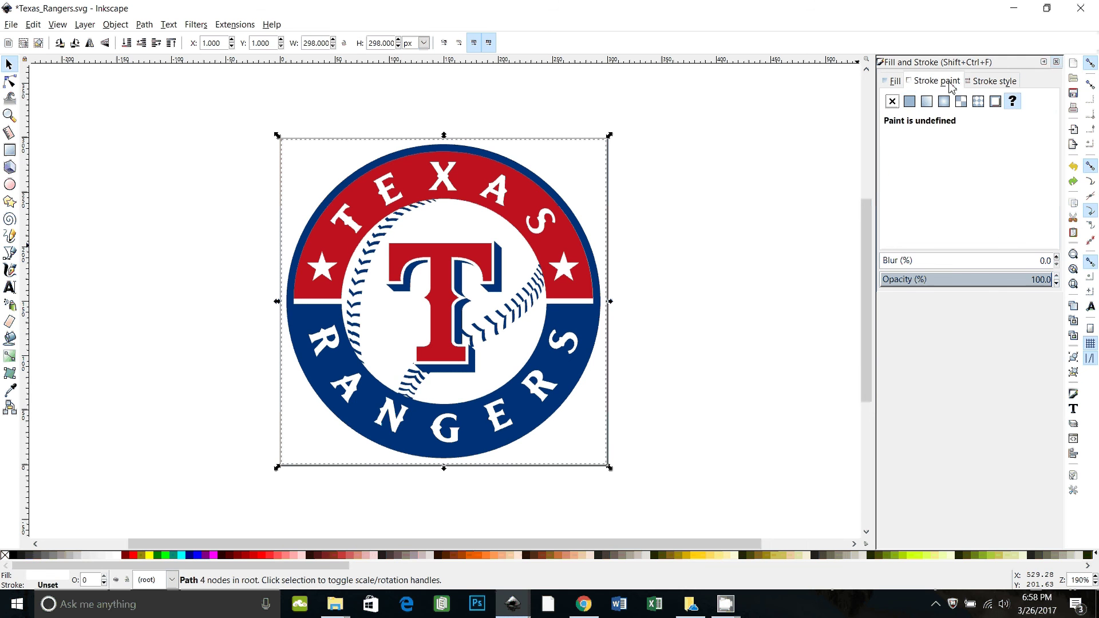
left_click(910, 102)
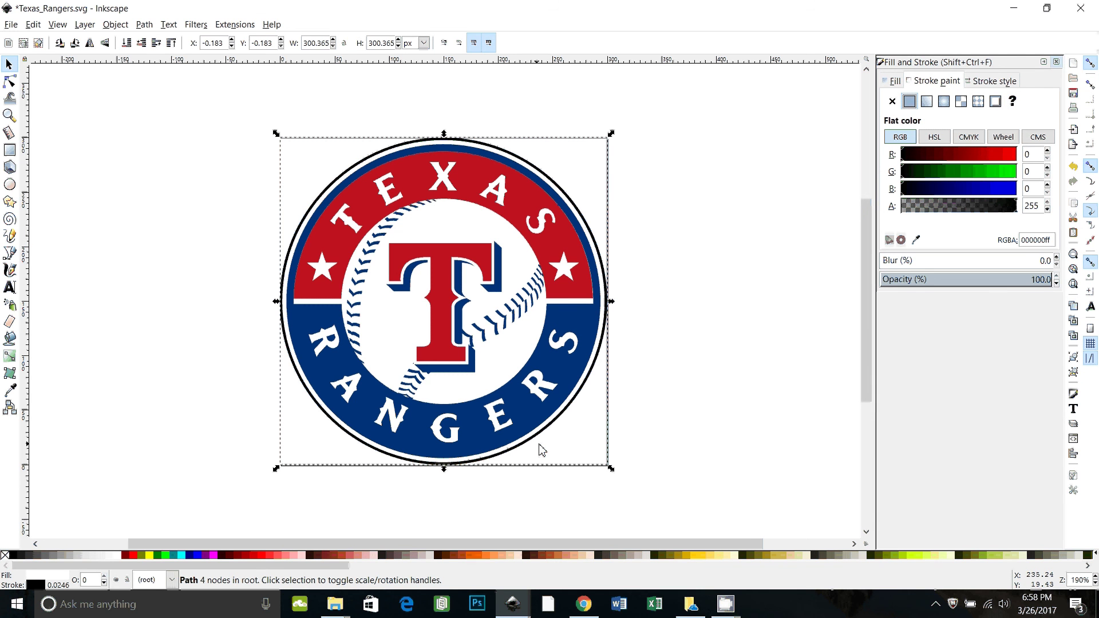
left_click(995, 82)
type("0.025")
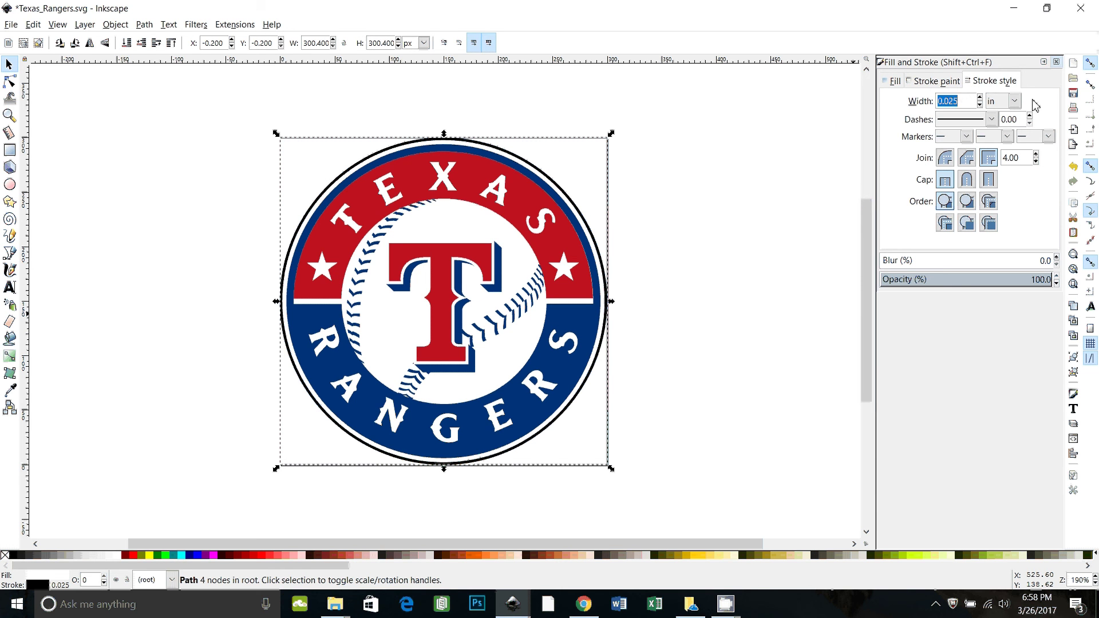
left_click(1014, 100)
left_click(1002, 173)
left_click_drag(961, 101, 907, 109)
type("0.5")
key("Return")
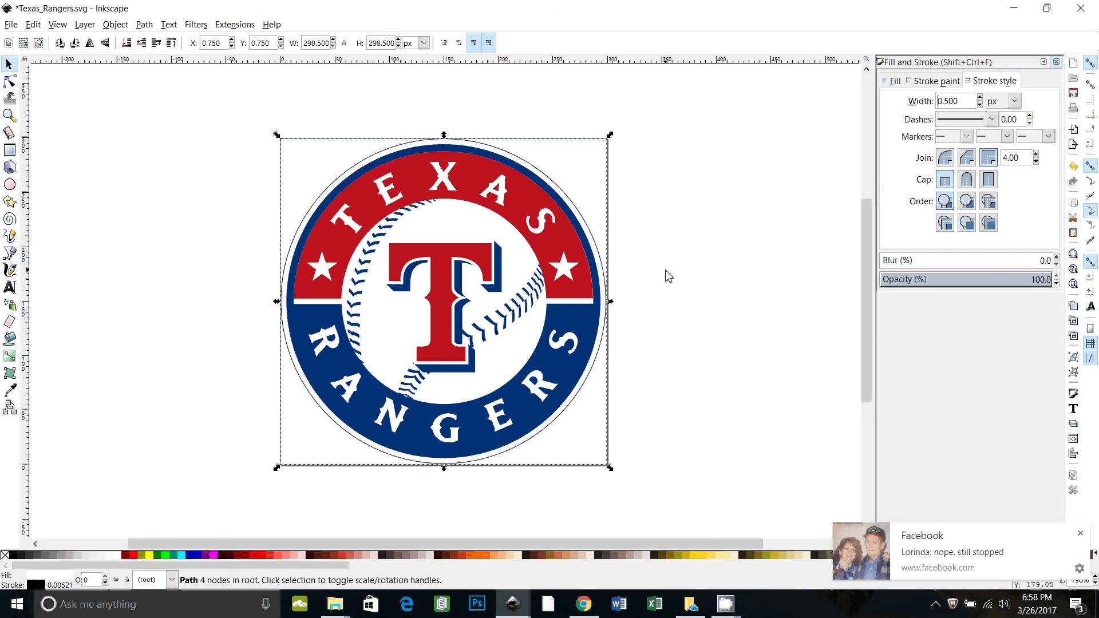
left_click(605, 239)
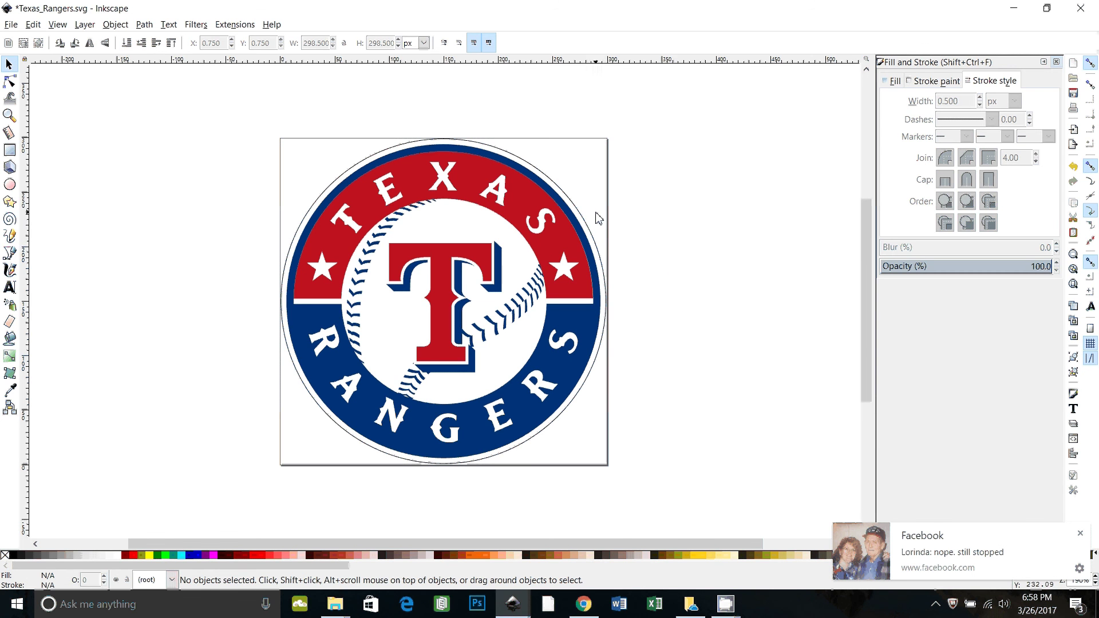
left_click_drag(587, 221, 739, 223)
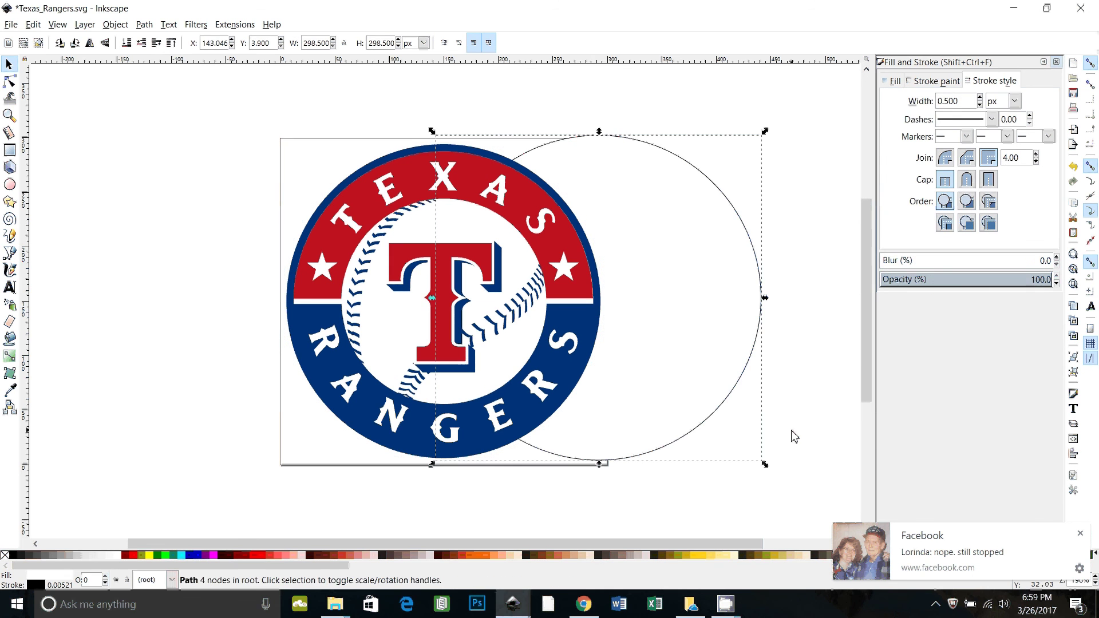
key("ctrl+z")
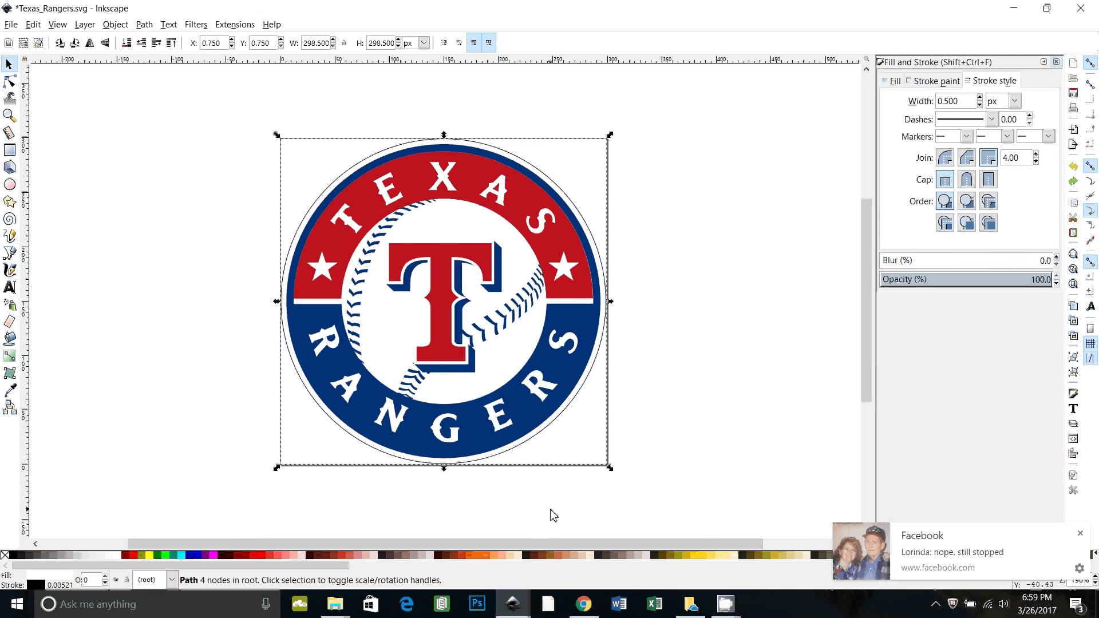
key("Escape")
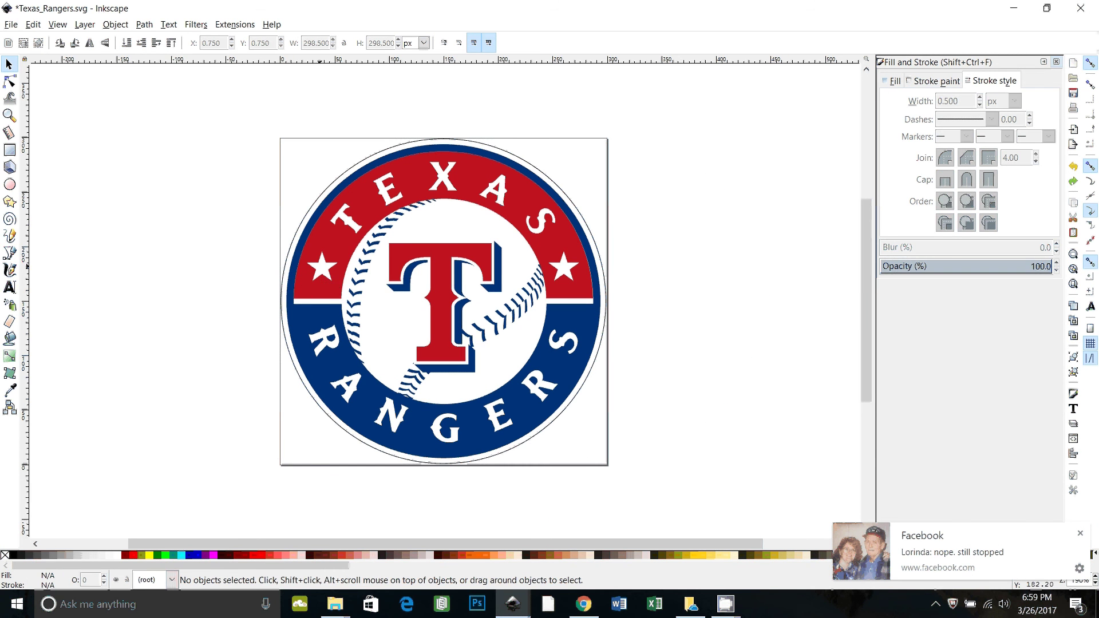
Start picking the TEXAS letters and both white stars, then clear that selection.
left_click(320, 273)
left_click(390, 189)
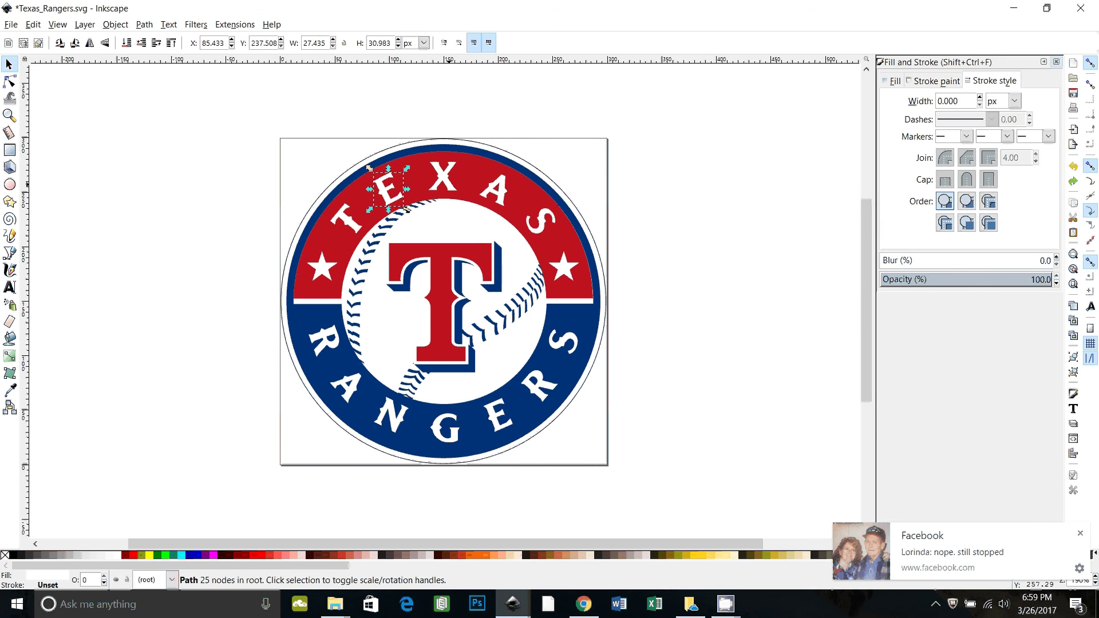
left_click(443, 176)
left_click(564, 268)
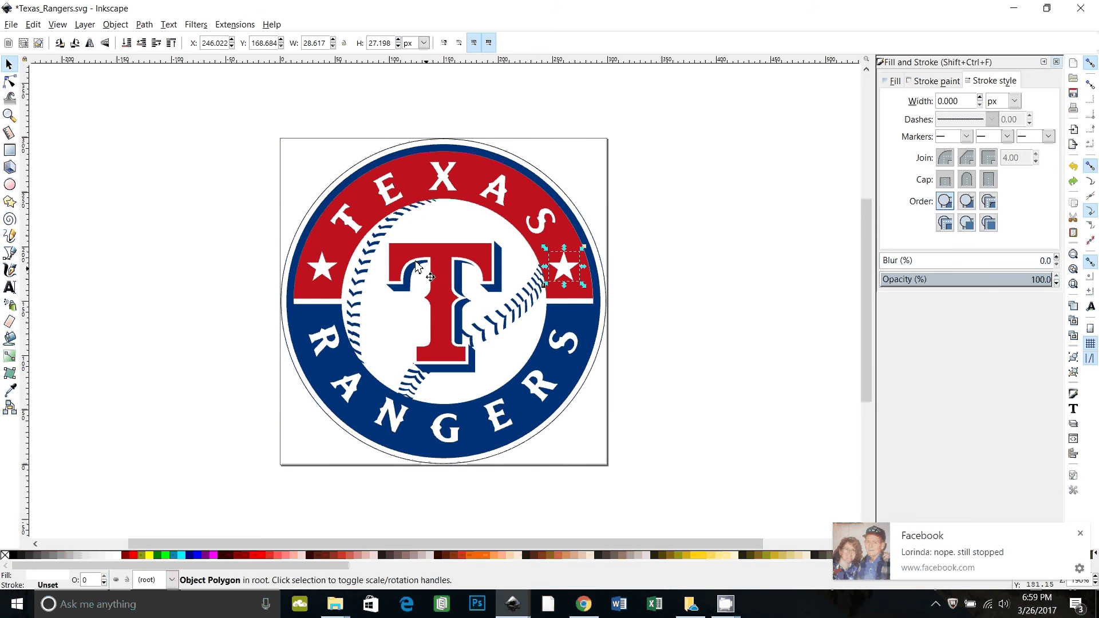
left_click(323, 267)
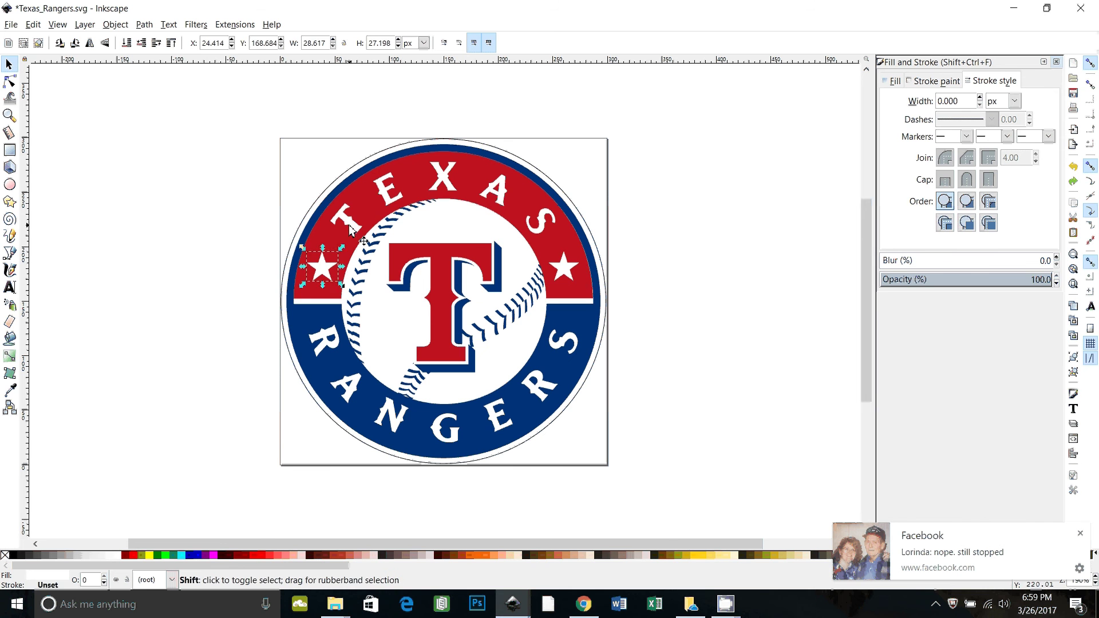
left_click(365, 221, "shift")
left_click(221, 252)
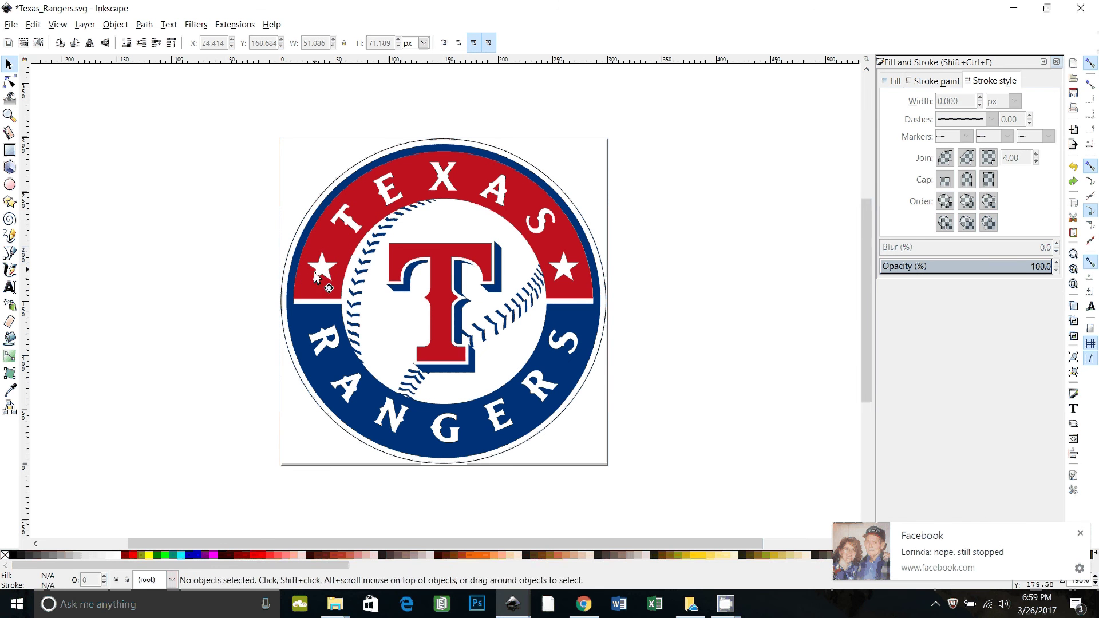
Shift-select the left star, the letters T, E, X, A, S, and the right star.
left_click(322, 271, "shift")
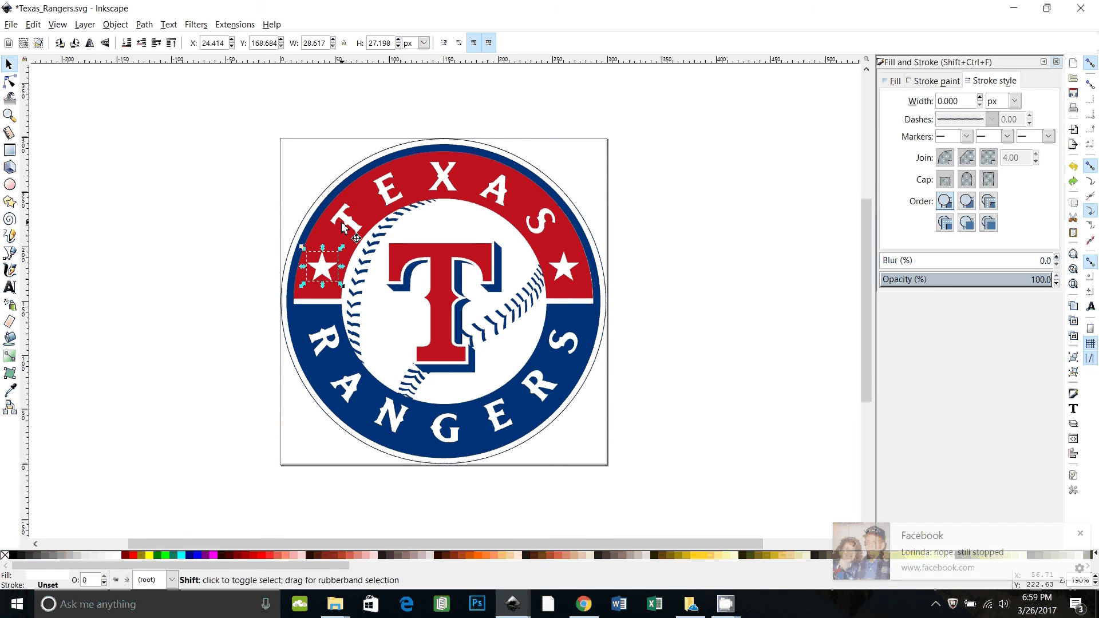
left_click(346, 219, "shift")
left_click(389, 191, "shift")
left_click(446, 180, "shift")
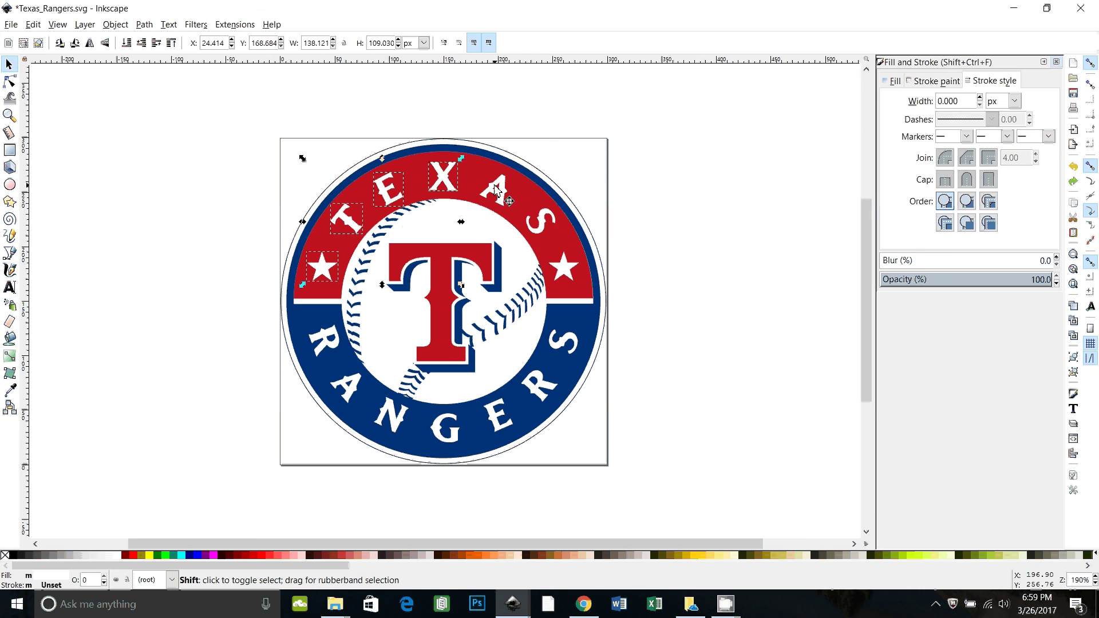
left_click(496, 194, "shift")
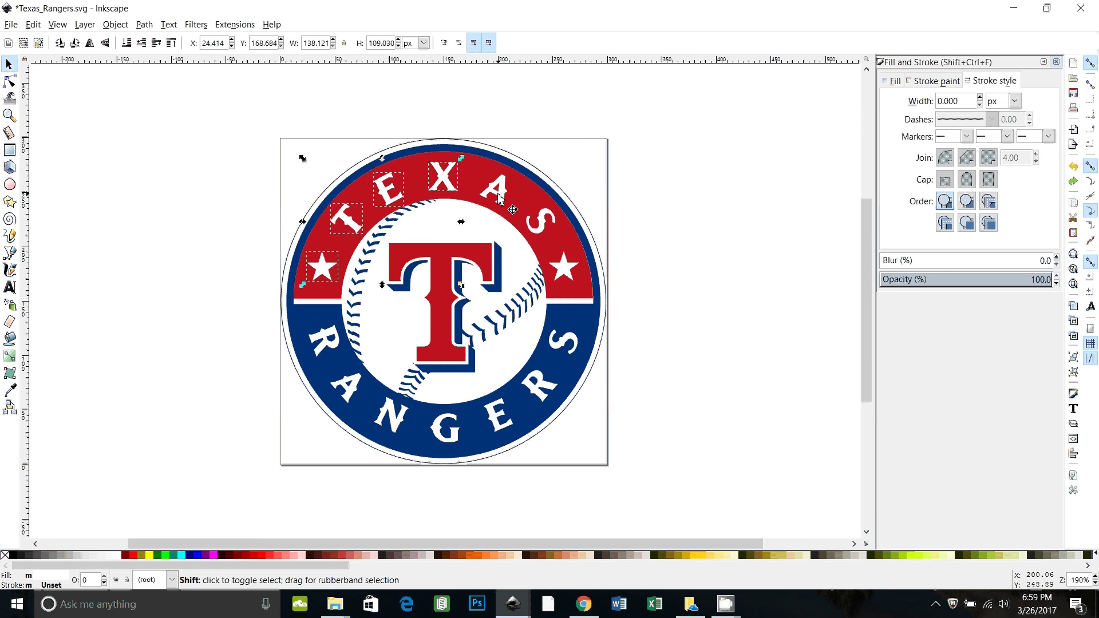
left_click(540, 223, "shift")
left_click(563, 268, "shift")
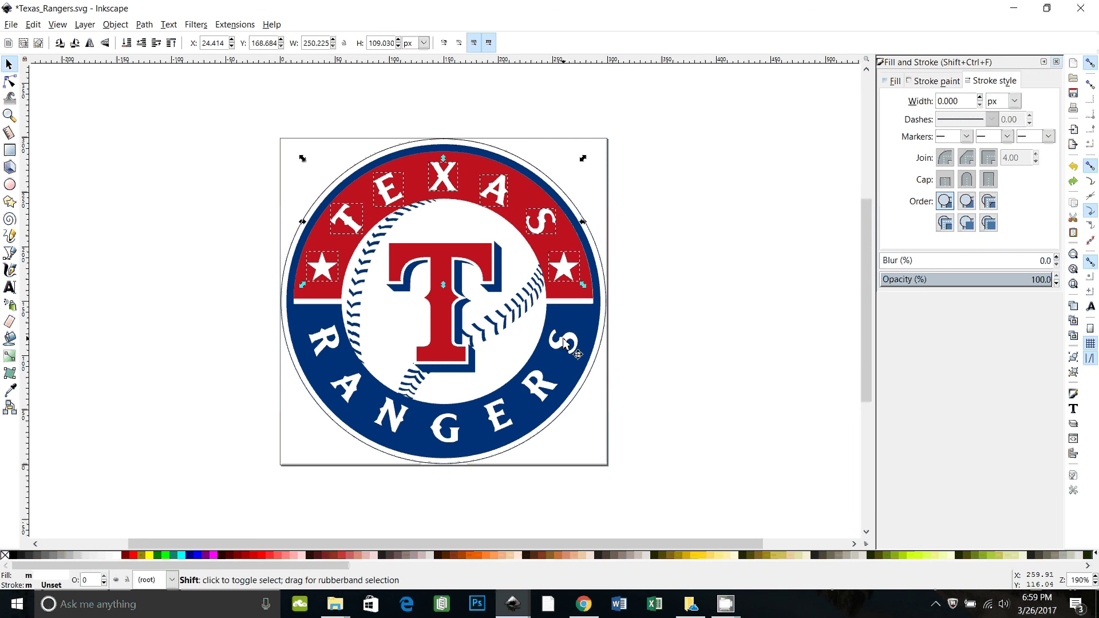
Add every letter of RANGERS to the selection.
left_click(564, 343, "shift")
left_click(539, 386, "shift")
left_click(494, 419, "shift")
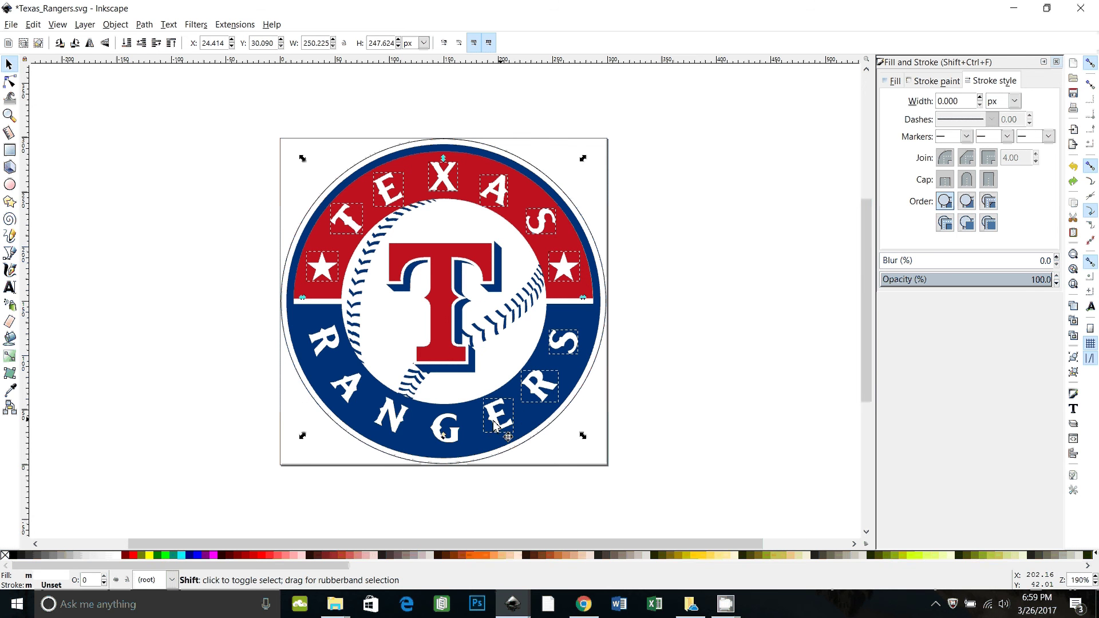
left_click(445, 427, "shift")
left_click(395, 421, "shift")
left_click(346, 388, "shift")
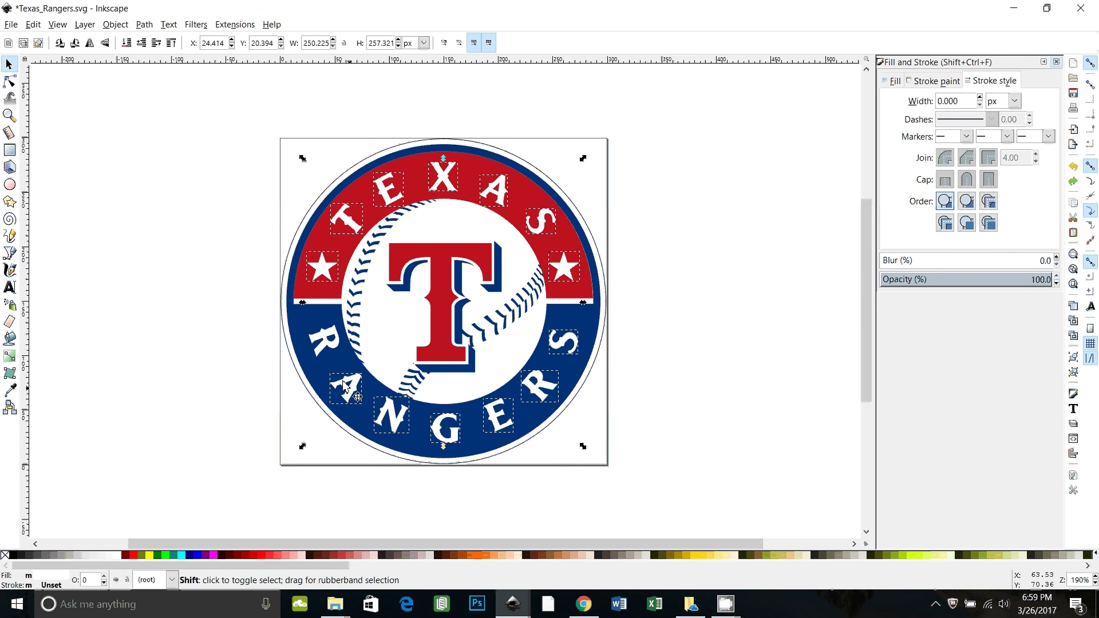
left_click(323, 340, "shift")
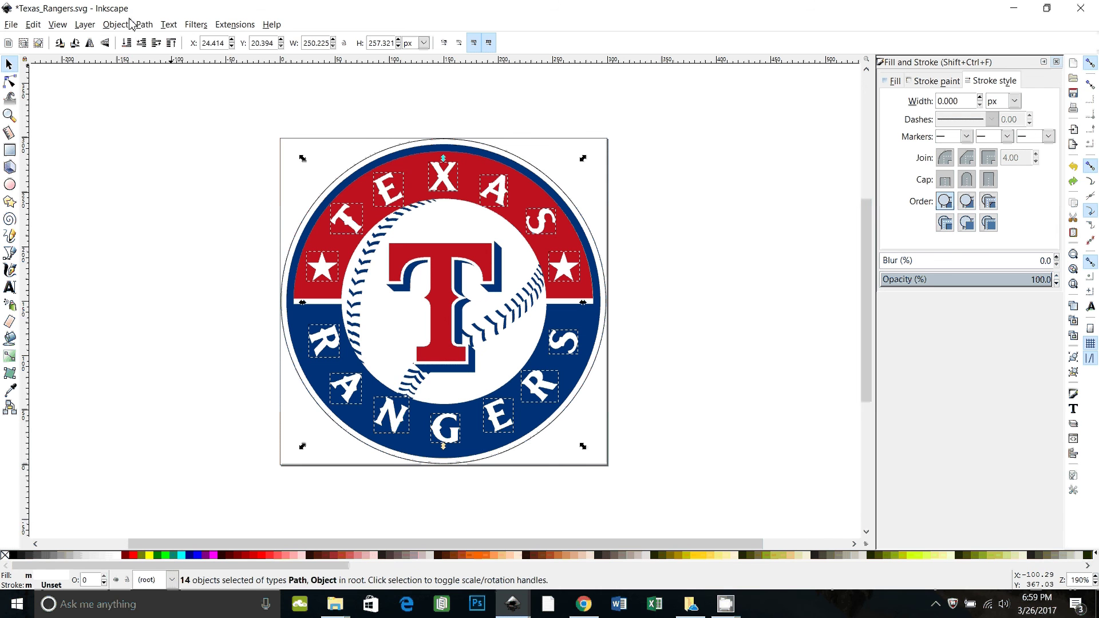
Union the letters and stars into one 363-node path, test-drag it, and undo.
left_click(142, 24)
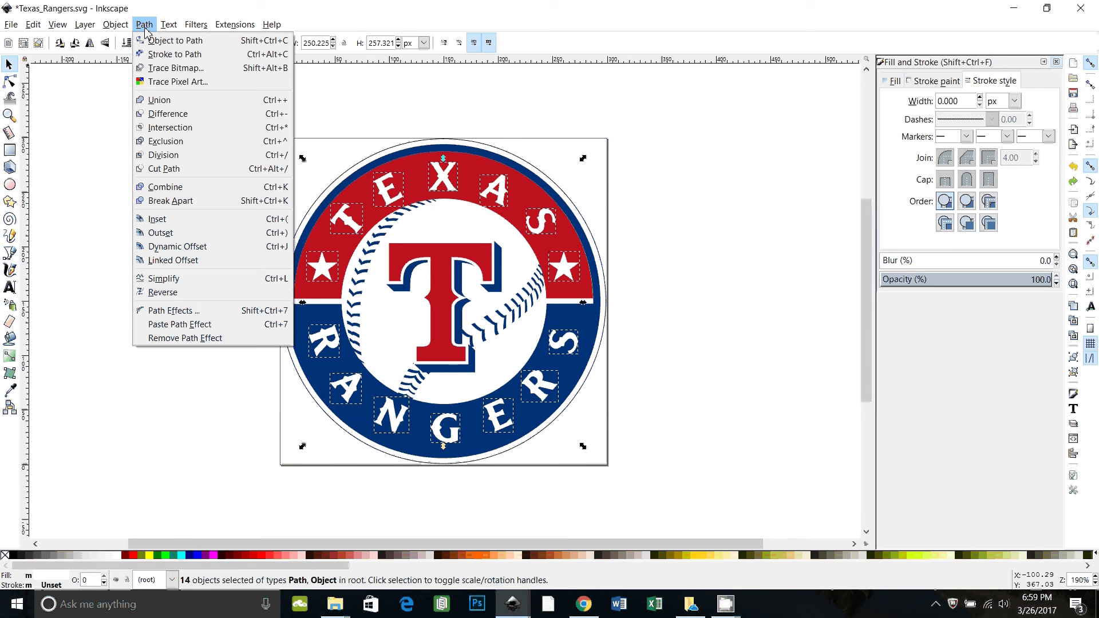
left_click(160, 99)
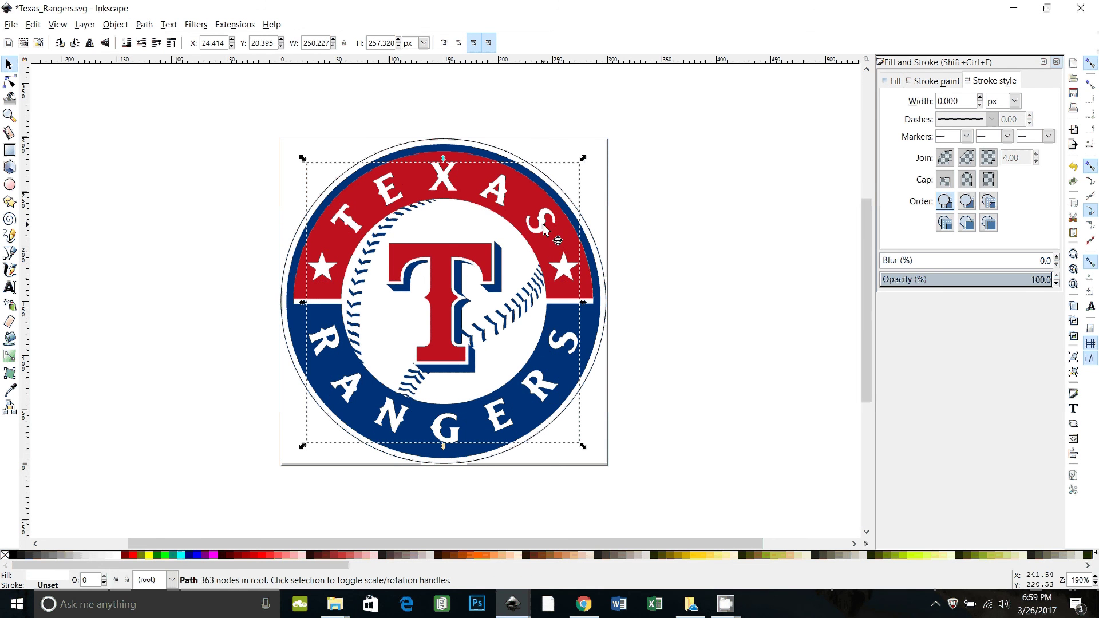
left_click_drag(544, 231, 779, 241)
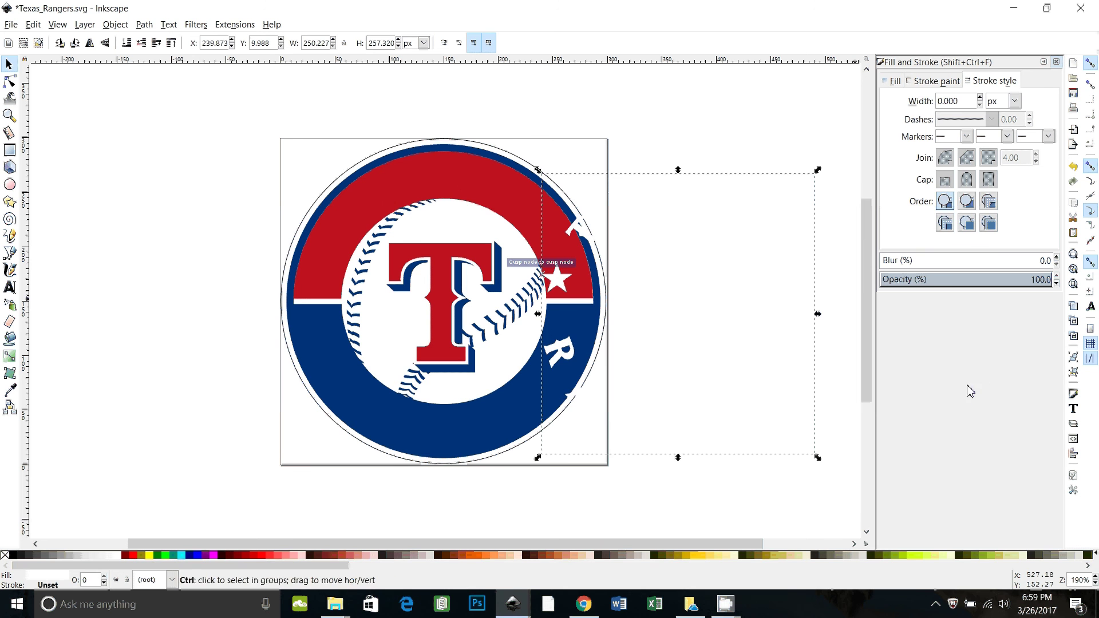
key("ctrl+z")
Test-drag the outlined circle, red ring, blue ring and letters, then select the letters path.
left_click(725, 386)
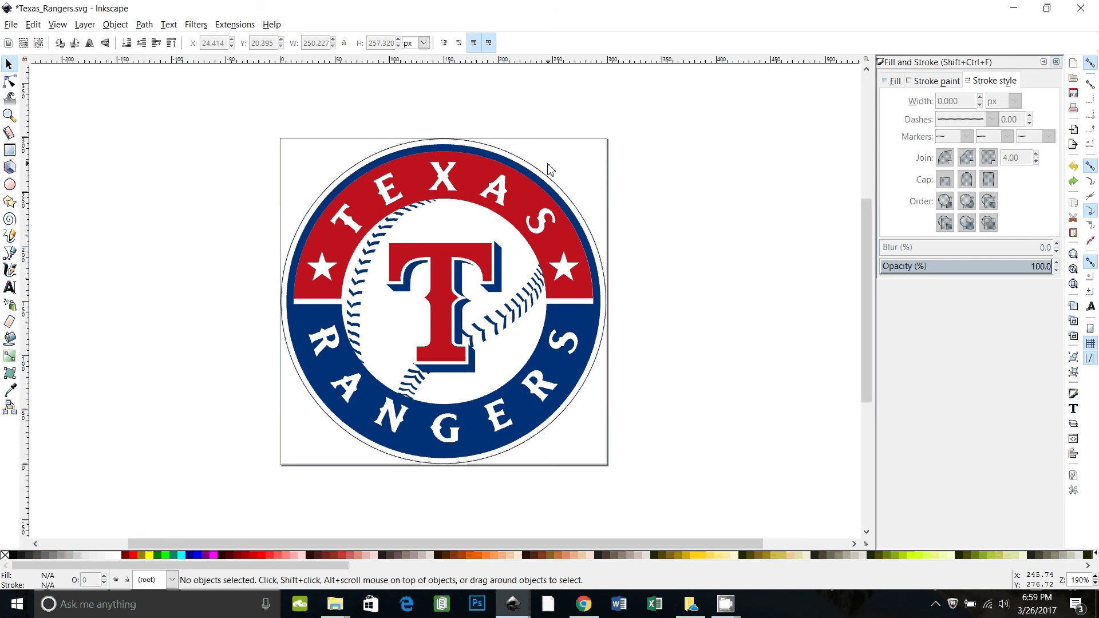
mouse_move(571, 199)
left_mouse_down()
mouse_move(732, 190)
mouse_move(788, 223)
left_mouse_up()
mouse_move(562, 297)
left_mouse_down()
mouse_move(687, 209)
mouse_move(767, 291)
left_mouse_up()
mouse_move(538, 392)
left_mouse_down()
mouse_move(646, 412)
mouse_move(761, 404)
mouse_move(759, 379)
left_mouse_up()
left_click_drag(578, 350, 829, 349)
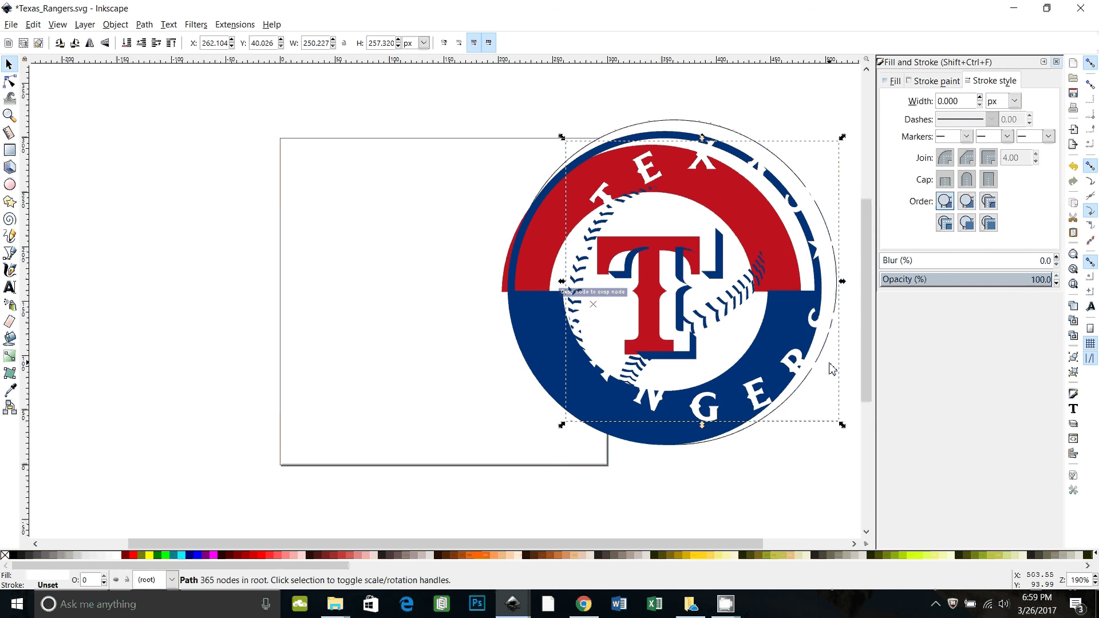
key("ctrl+z")
key("ctrl+z")
key("ctrl+z")
key("ctrl+z")
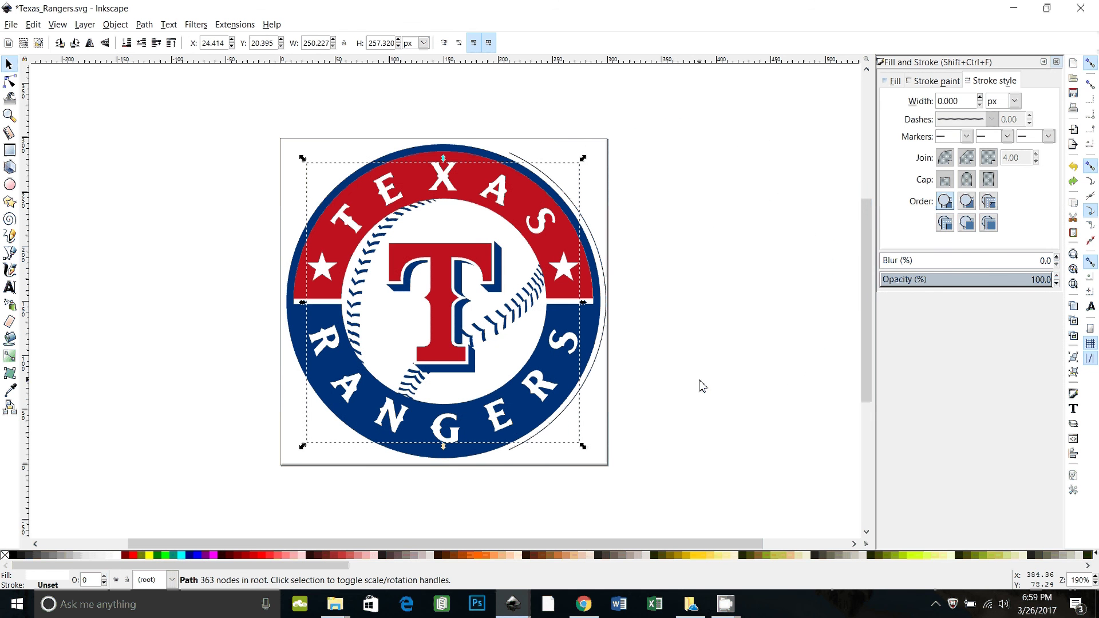
left_click(164, 289)
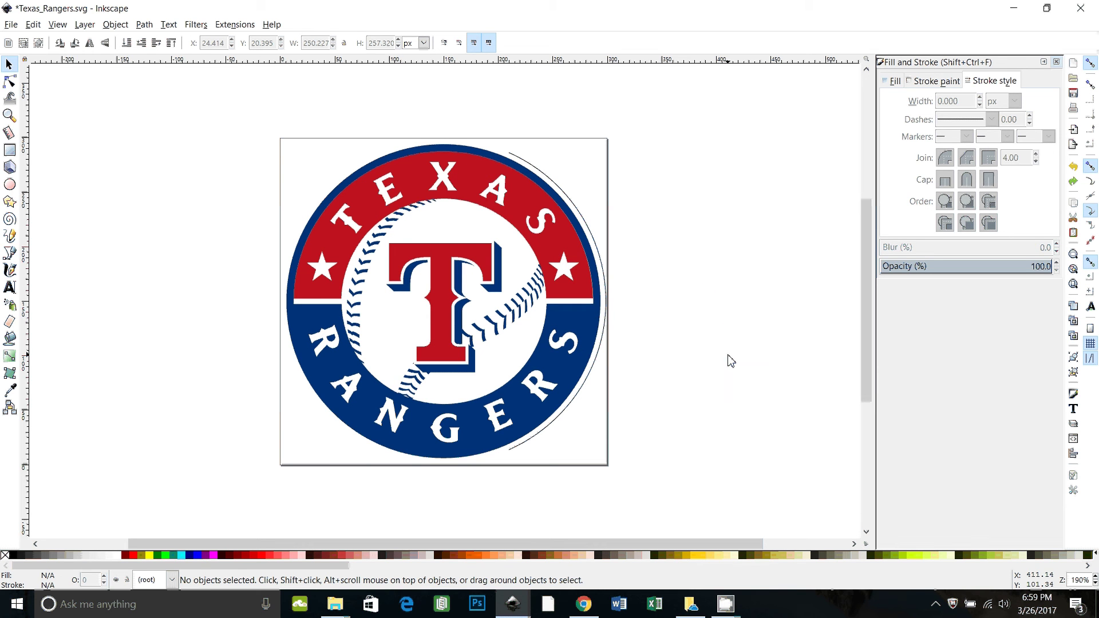
left_click(335, 279)
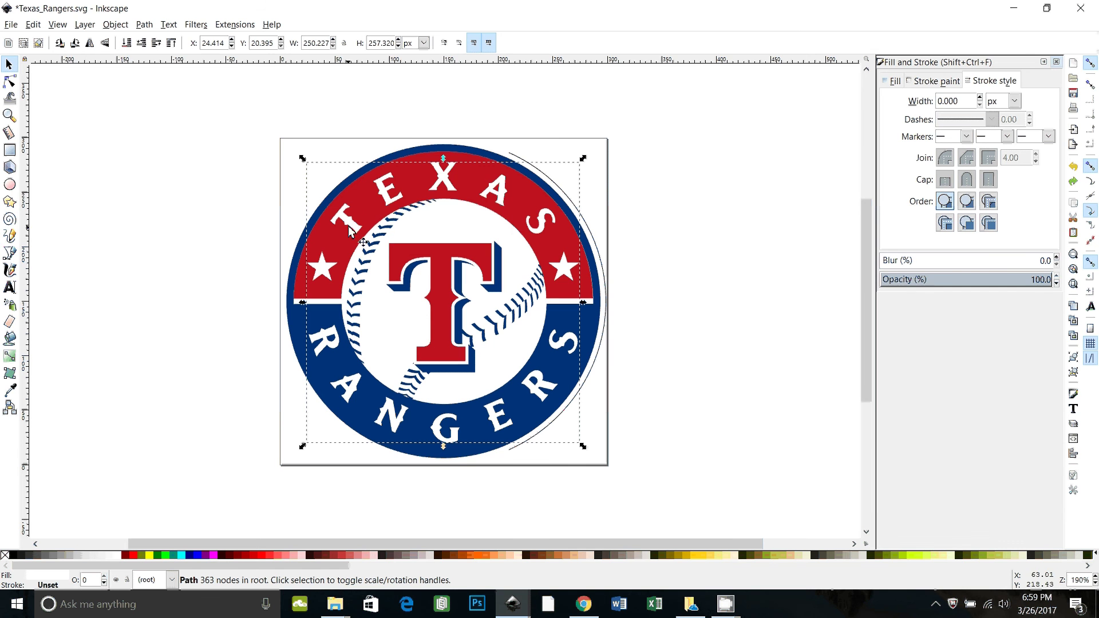